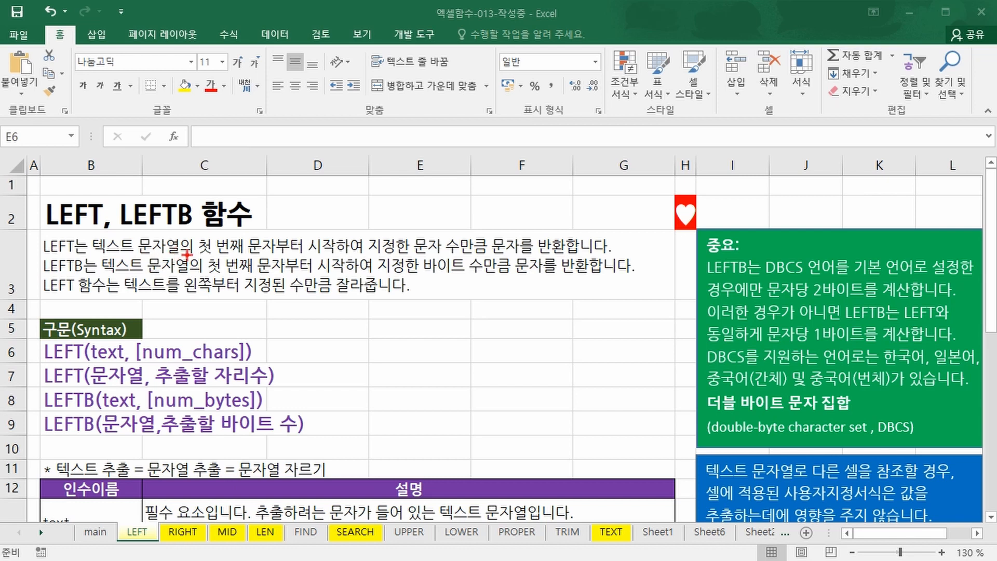
# Review the LEFT and LEFTB descriptions, syntax forms and argument table on the LEFT sheet.
pyautogui.moveTo(193, 255); pyautogui.dragTo(618, 253)
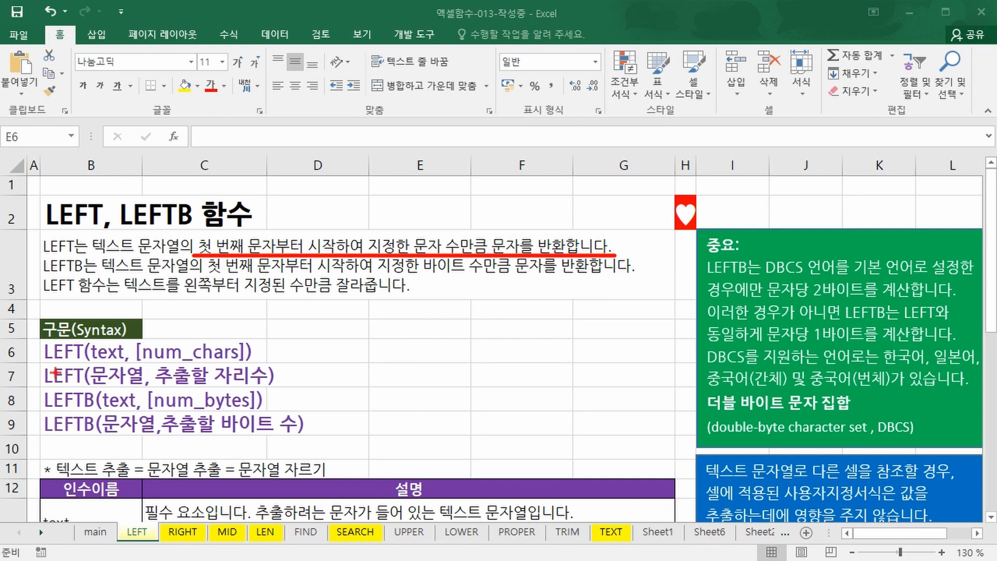
pyautogui.moveTo(90, 364); pyautogui.dragTo(254, 368)
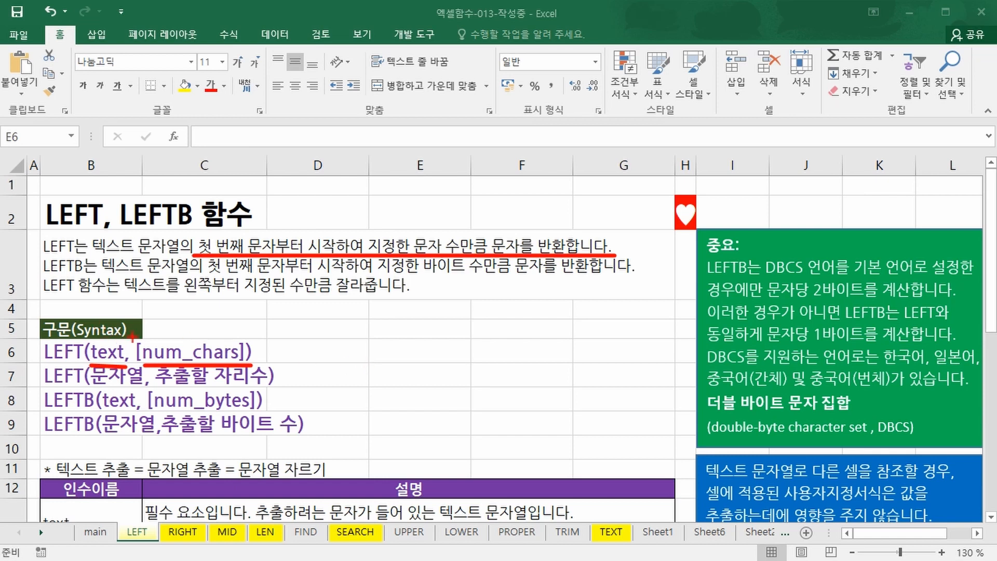
pyautogui.moveTo(127, 335); pyautogui.dragTo(148, 368)
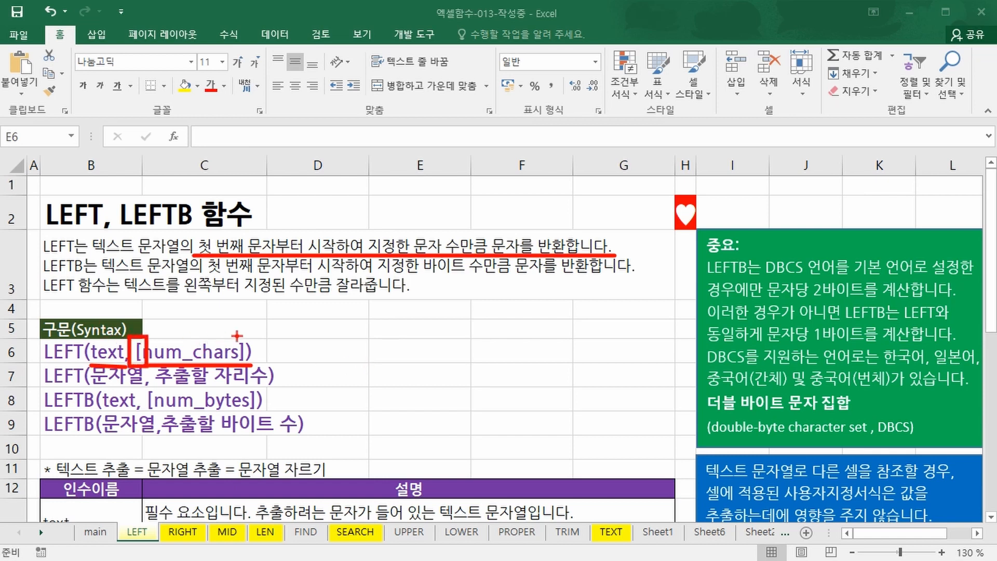
pyautogui.moveTo(233, 333); pyautogui.dragTo(252, 364)
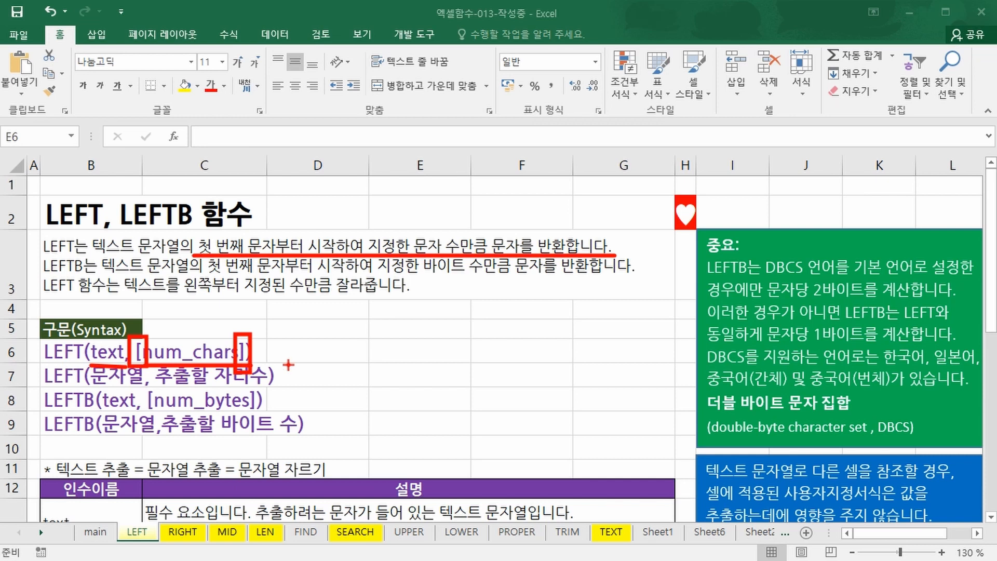
pyautogui.press('Escape')
pyautogui.scroll(-1, 418, 365)
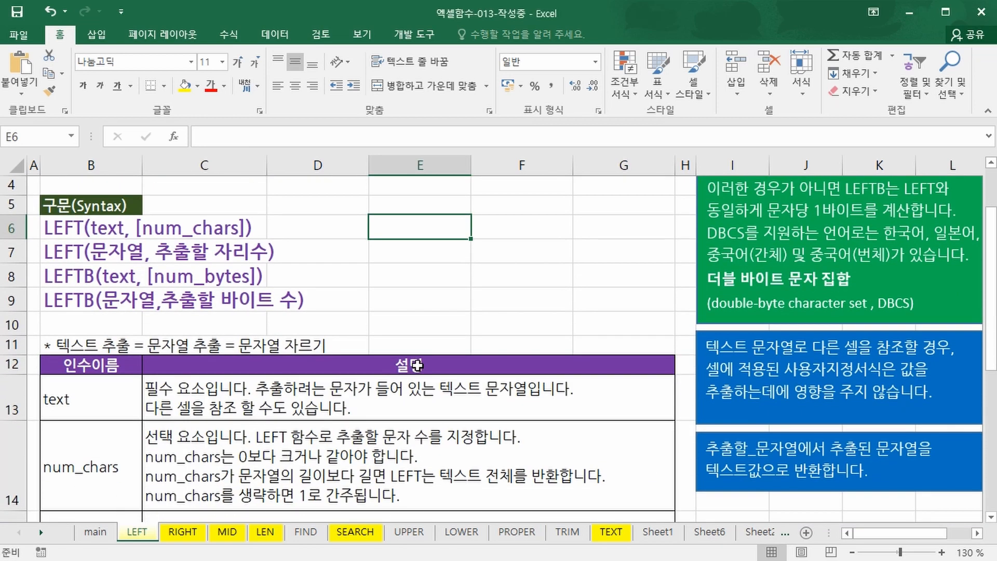
pyautogui.scroll(-2, 418, 365)
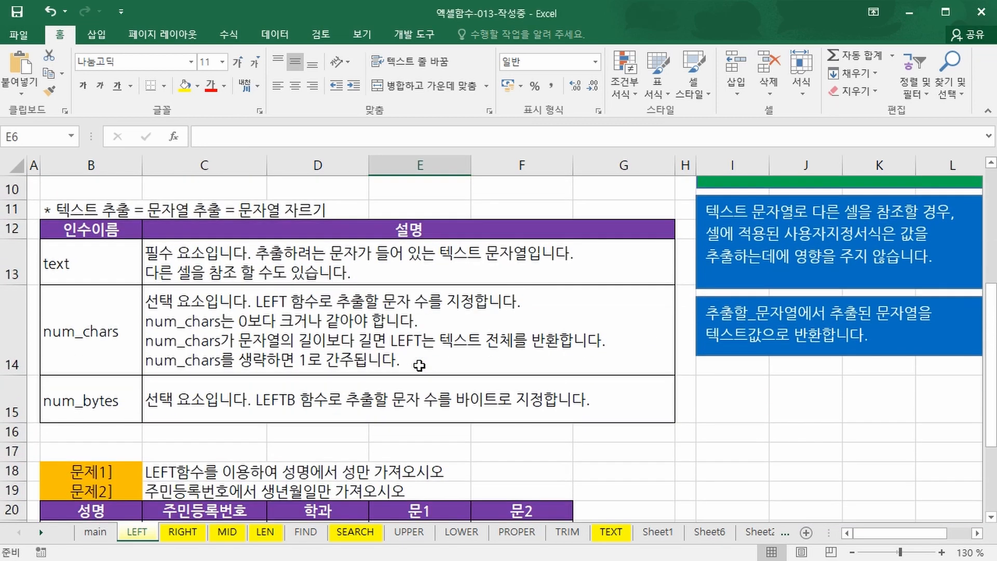
pyautogui.scroll(1, 420, 366)
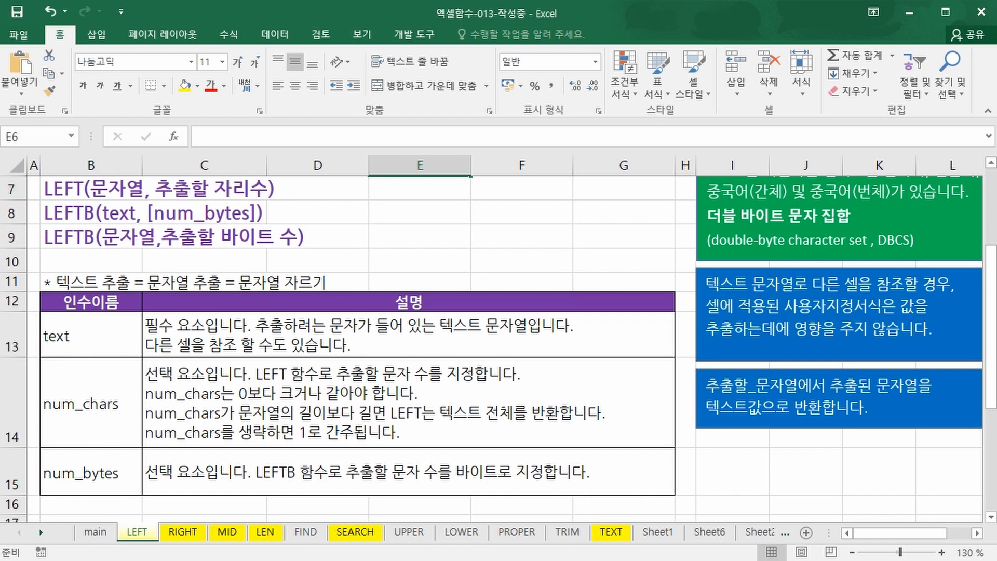
pyautogui.hotkey('ctrl', '2')
pyautogui.moveTo(54, 290); pyautogui.dragTo(316, 291)
pyautogui.press('Escape')
pyautogui.scroll(1, 431, 260)
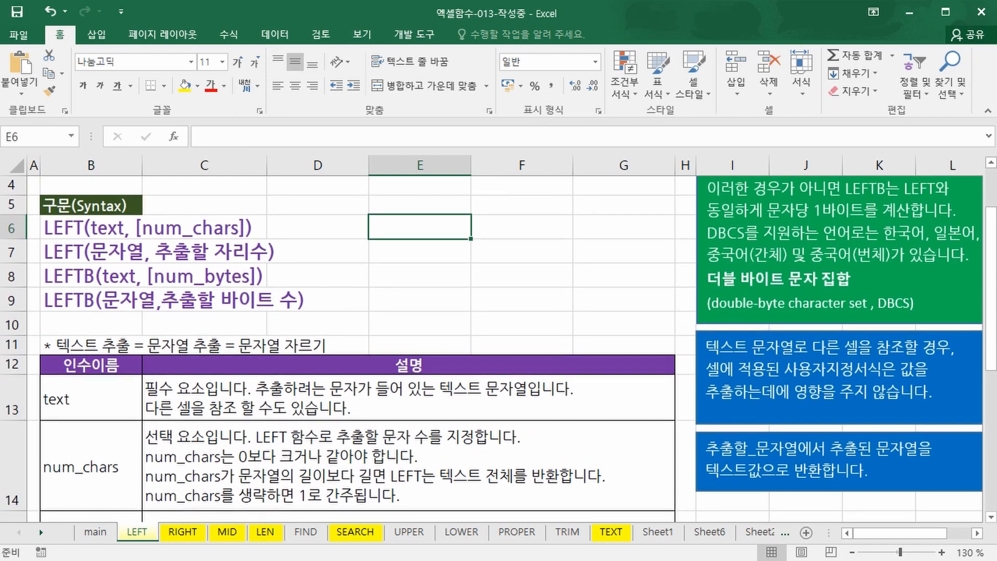
pyautogui.hotkey('ctrl', '2')
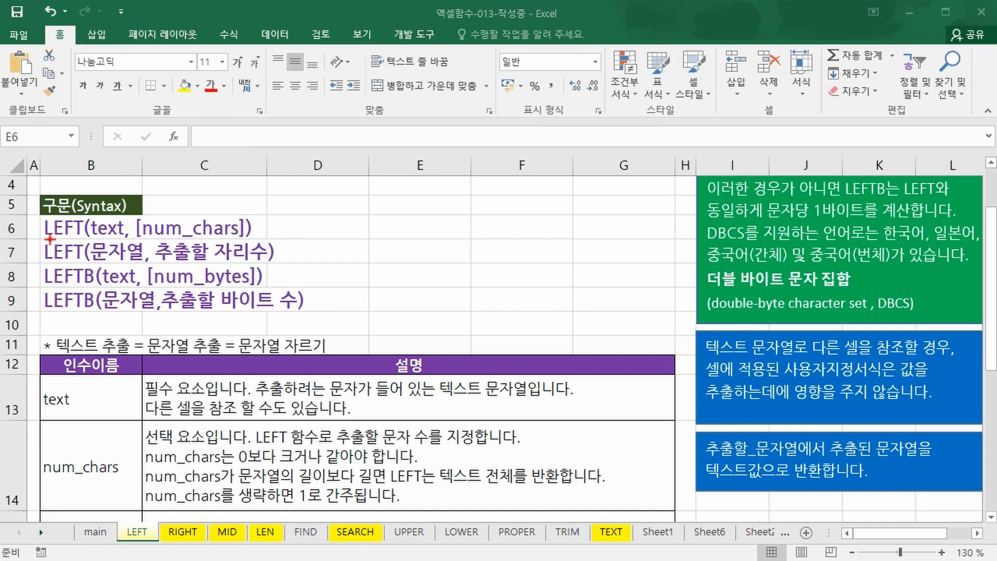
pyautogui.moveTo(45, 241); pyautogui.dragTo(257, 239)
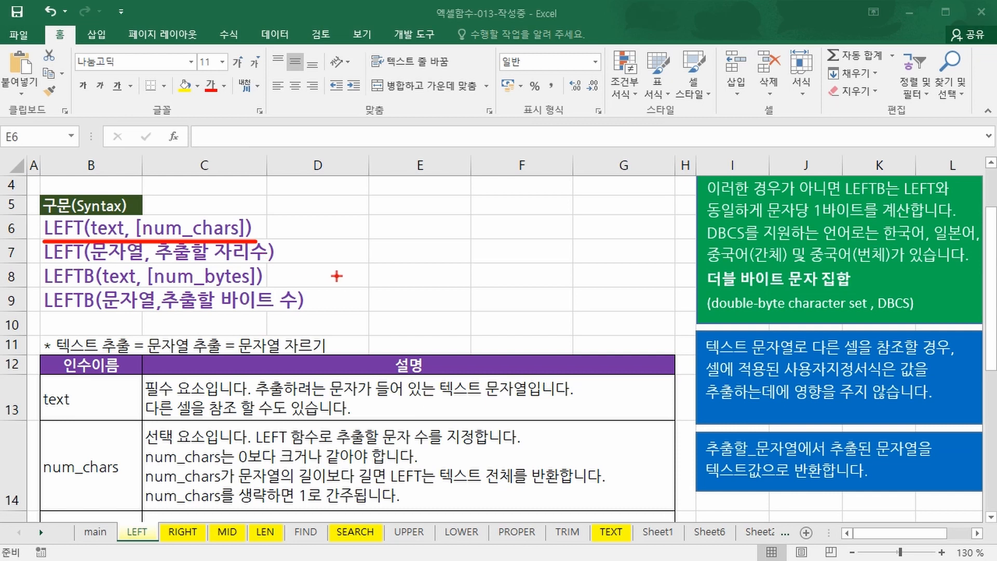
pyautogui.moveTo(299, 226)
pyautogui.mouseDown()
pyautogui.moveTo(343, 289)
pyautogui.moveTo(319, 314)
pyautogui.mouseUp()
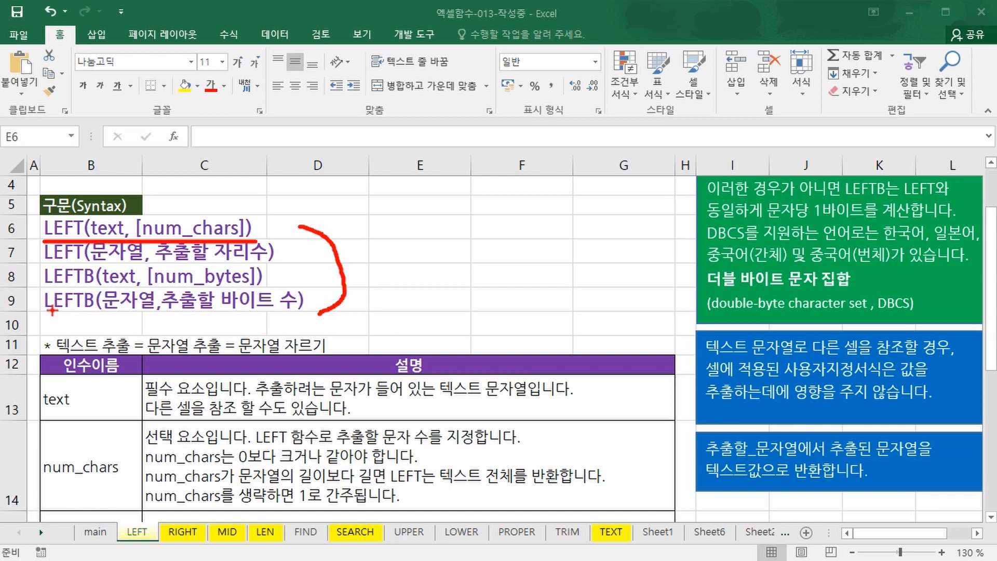
pyautogui.moveTo(46, 312); pyautogui.dragTo(306, 313)
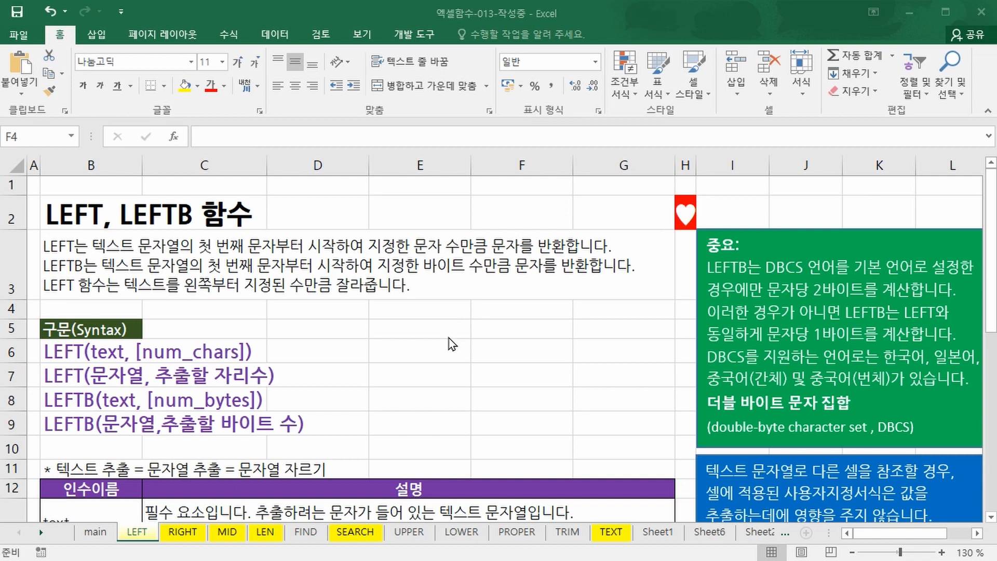
pyautogui.click(479, 338)
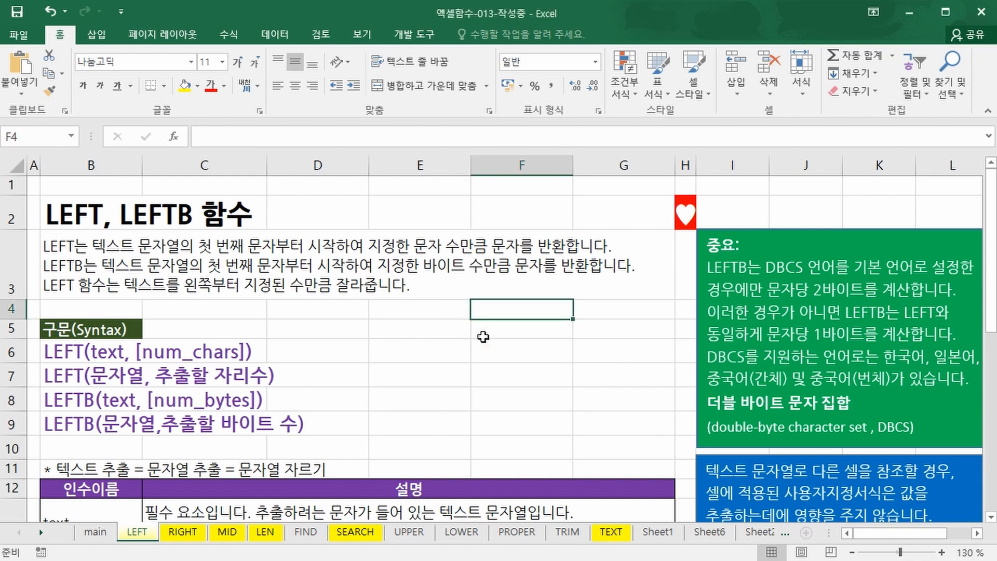
# Extract the surname in E21 with =LEFT(B21,1) and fill the formula down to E27.
pyautogui.scroll(-5, 483, 337)
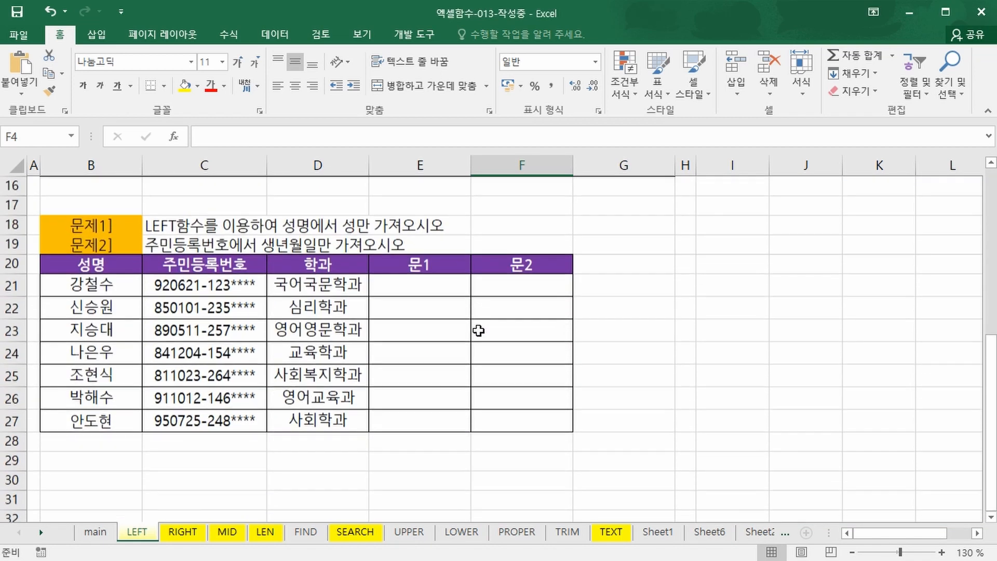
pyautogui.click(452, 285)
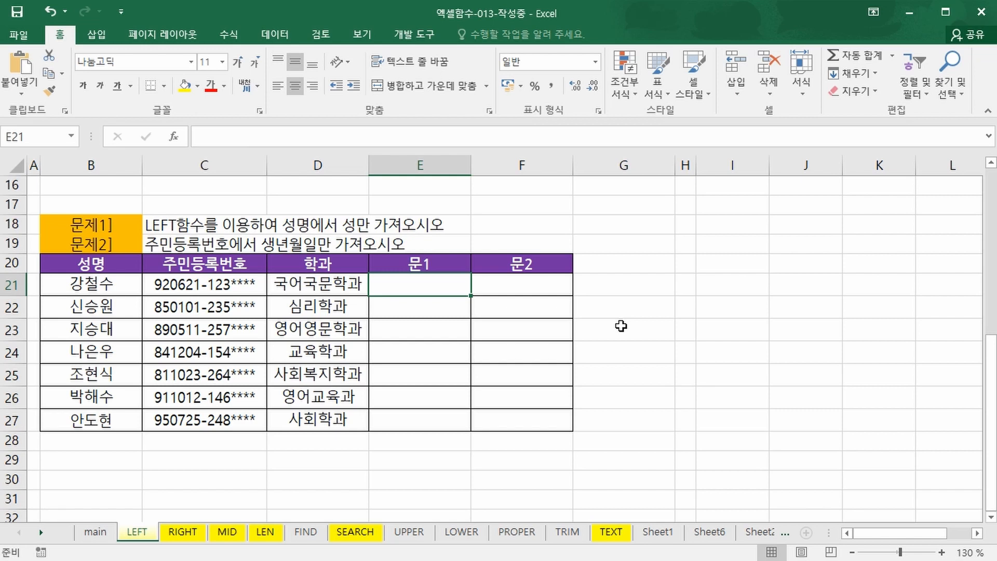
pyautogui.write('=')
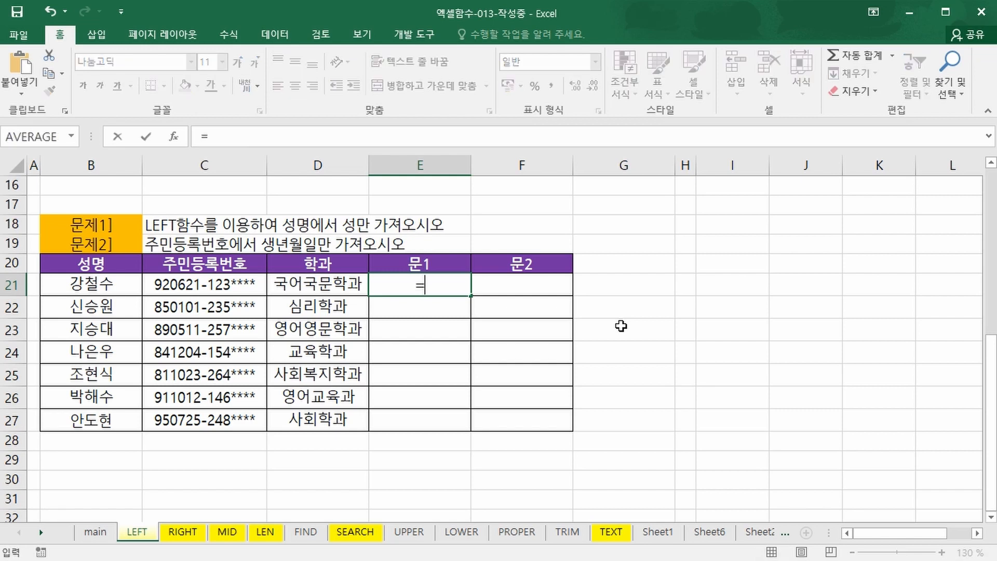
pyautogui.write('le')
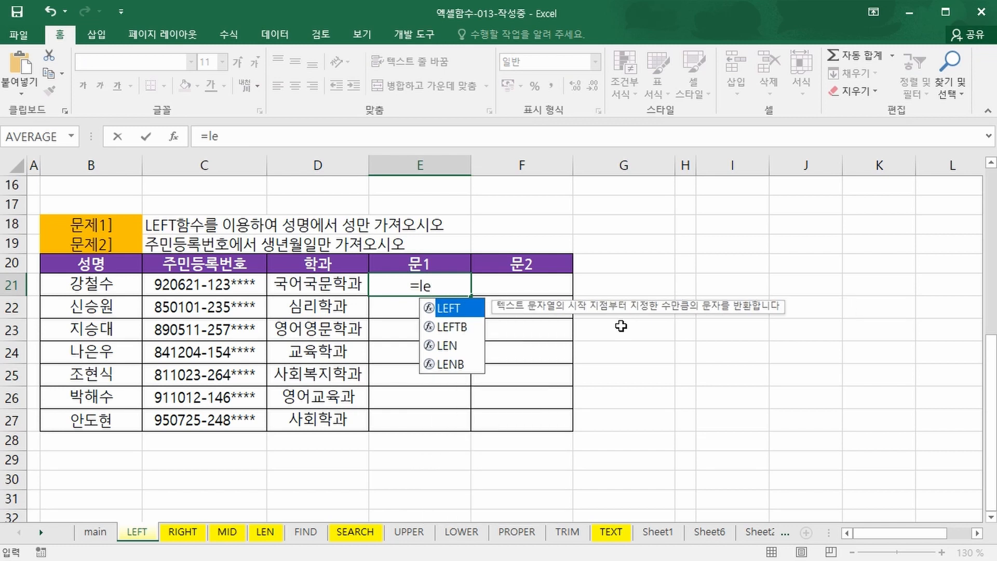
pyautogui.press('Tab')
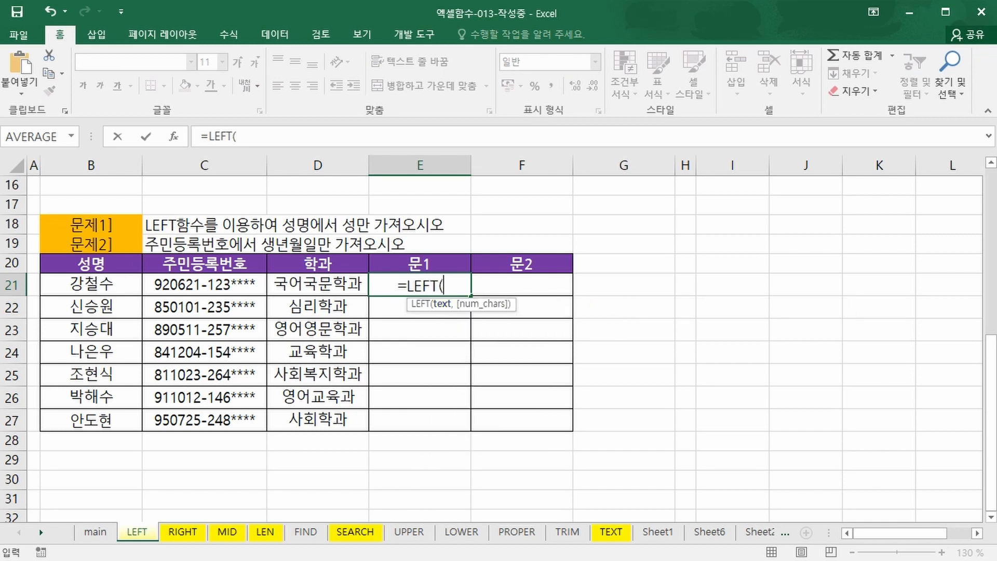
pyautogui.hotkey('ctrl', '2')
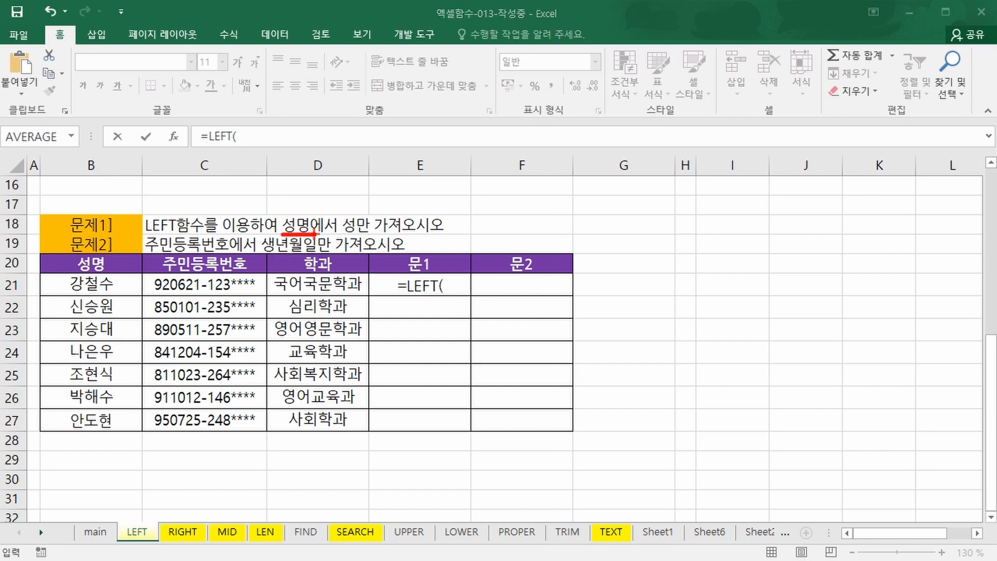
pyautogui.click(456, 285)
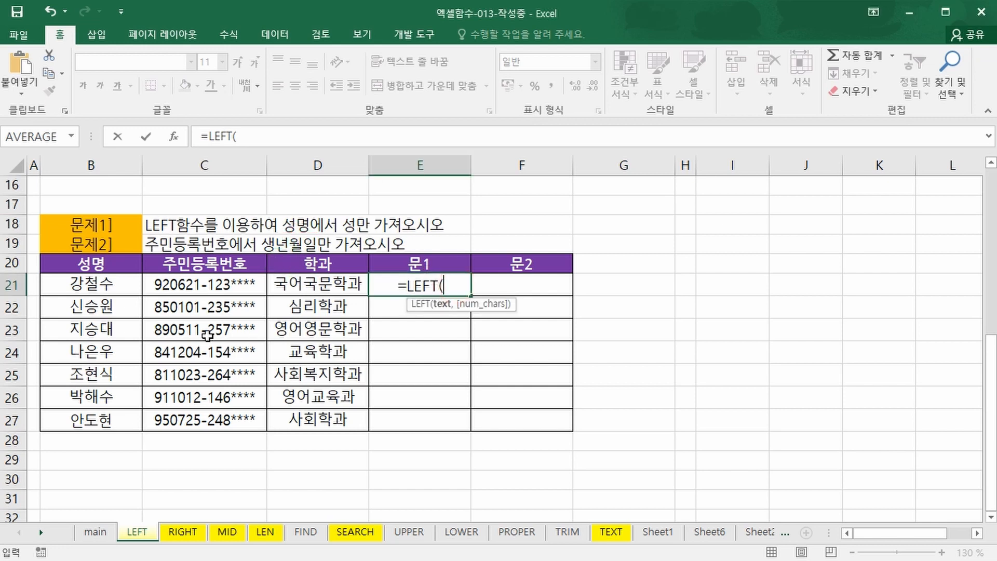
pyautogui.click(111, 283)
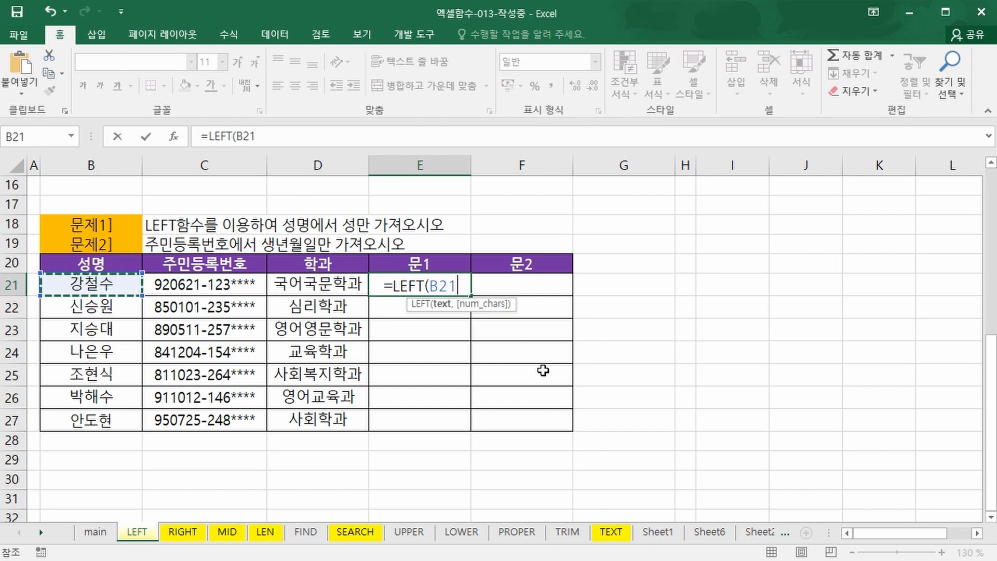
pyautogui.write(',')
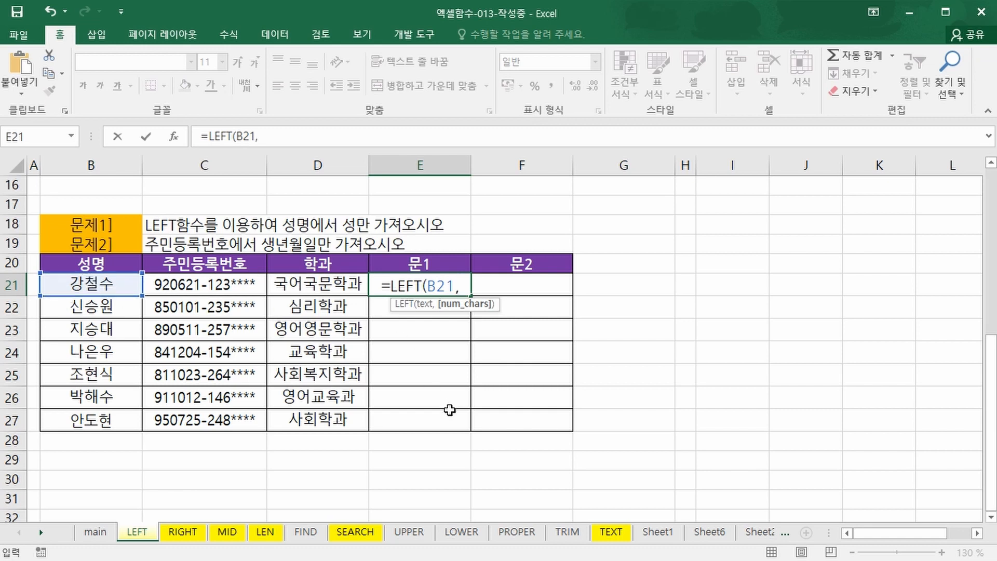
pyautogui.write('1)')
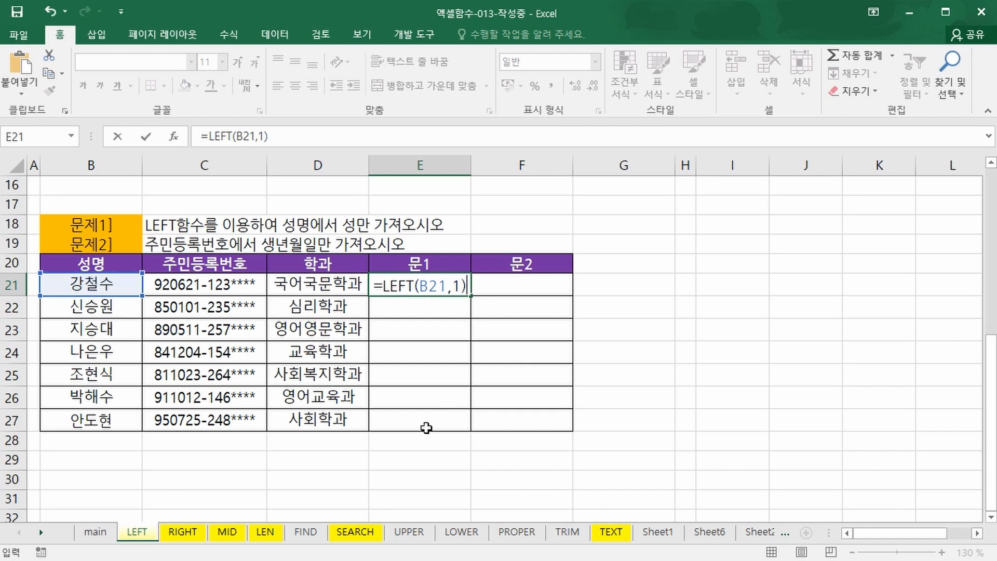
pyautogui.press('Return')
pyautogui.press('Up')
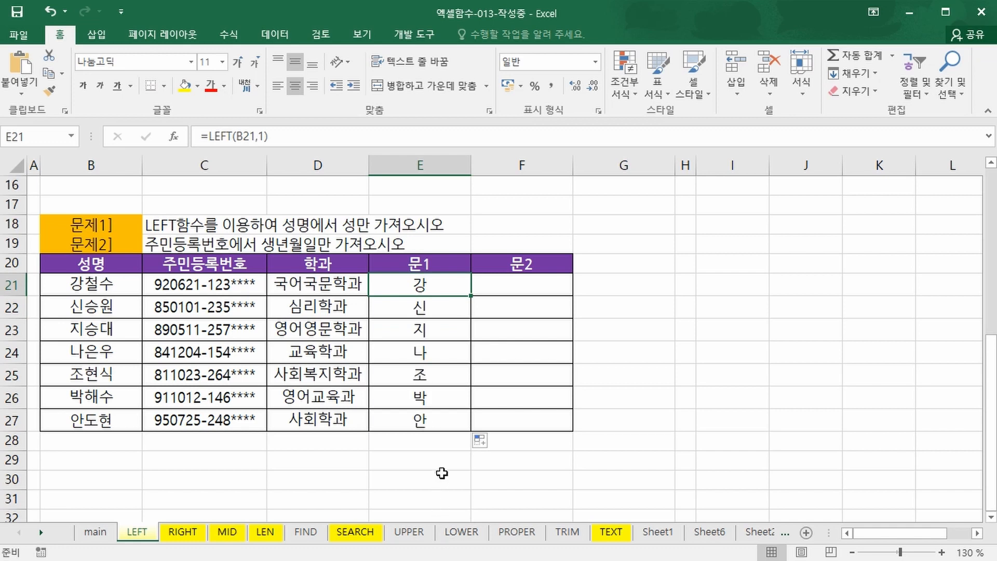
# Extract the birth-date part of the resident registration number in F21 with =LEFT(C21,6).
pyautogui.click(544, 285)
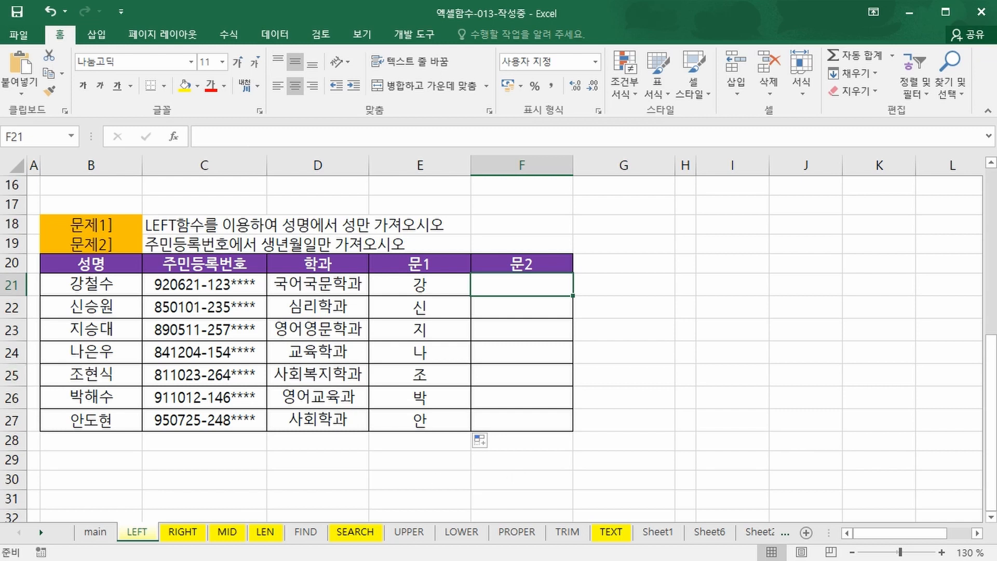
pyautogui.hotkey('ctrl', '2')
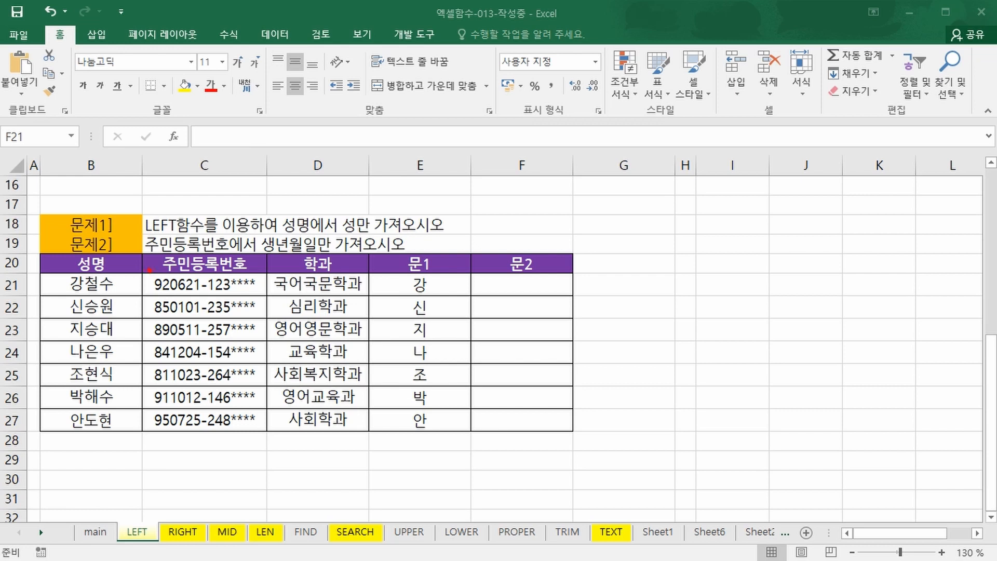
pyautogui.moveTo(149, 270); pyautogui.dragTo(204, 437)
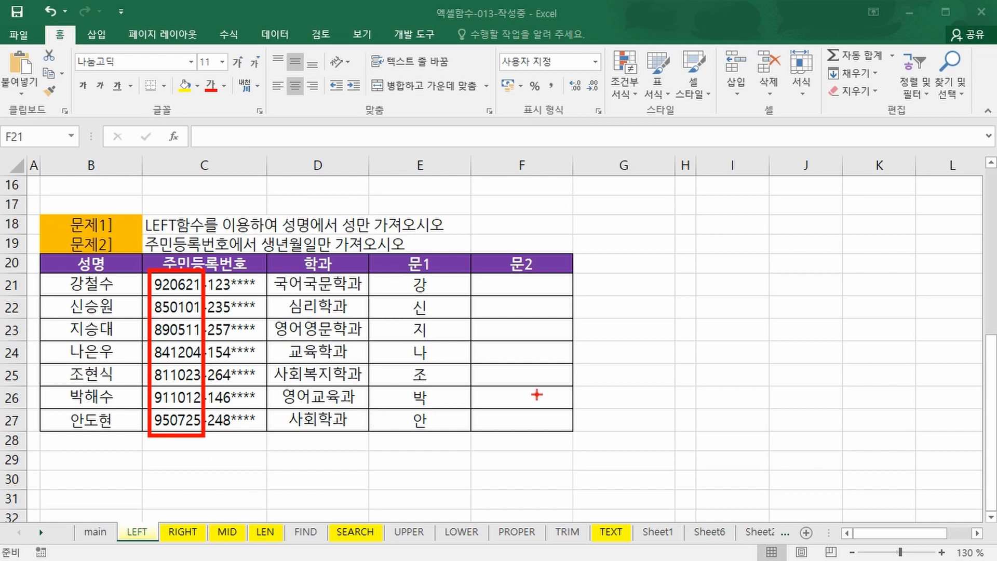
pyautogui.press('Escape')
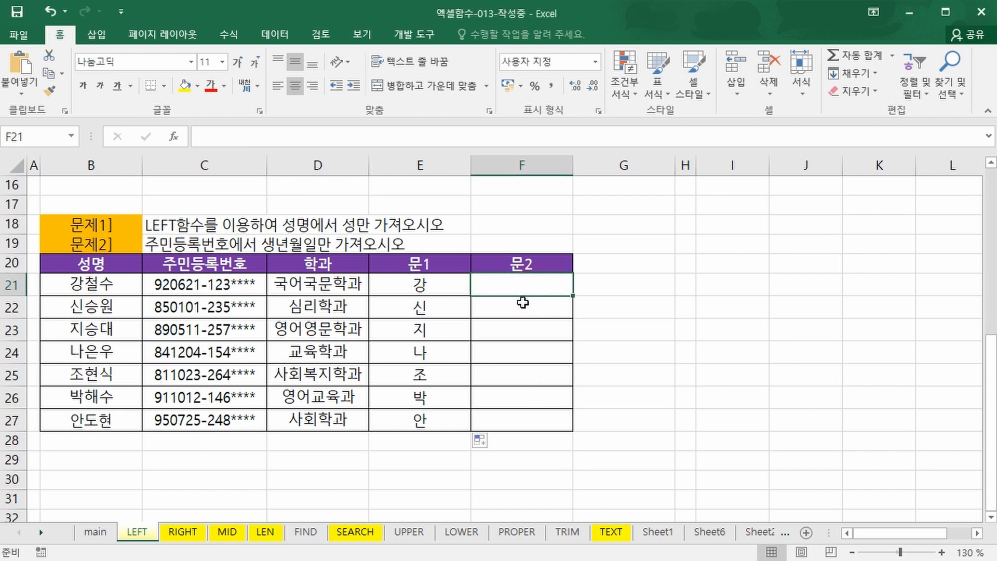
pyautogui.write('=le')
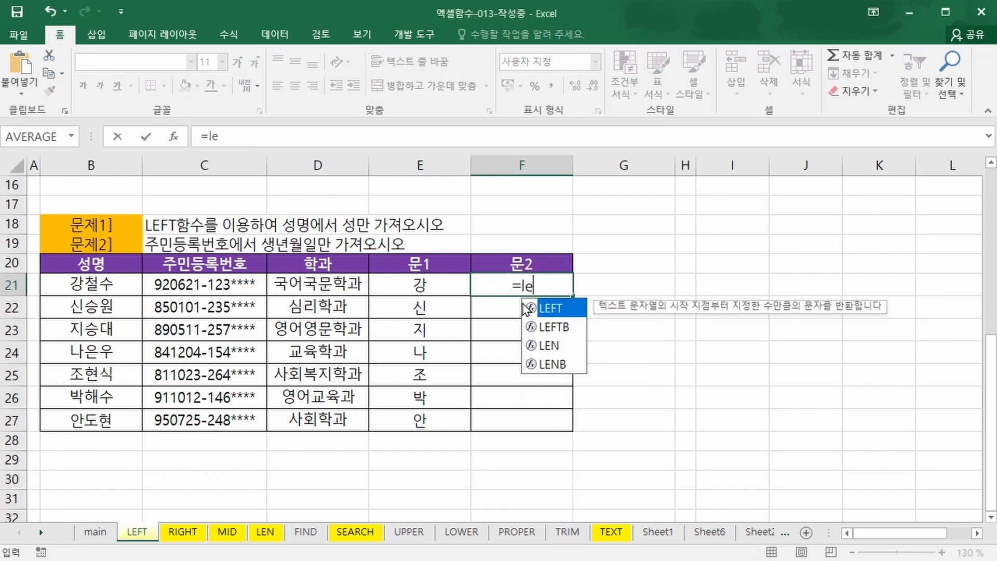
pyautogui.doubleClick(527, 309)
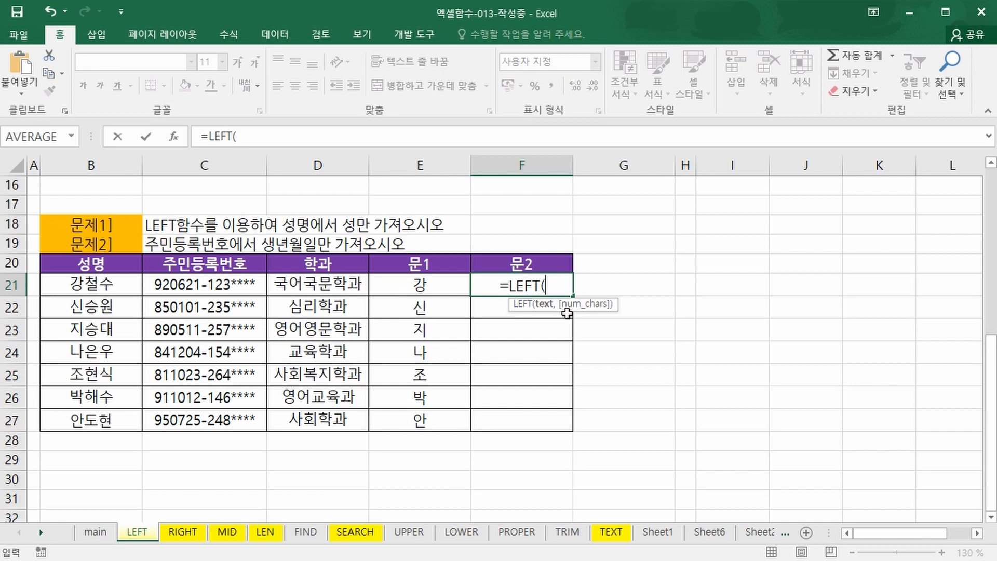
pyautogui.click(190, 285)
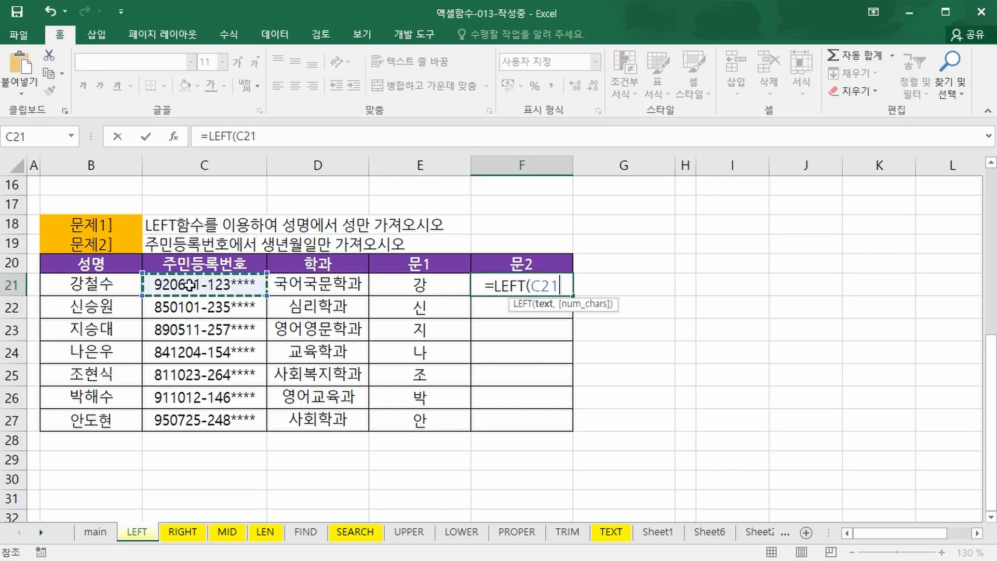
pyautogui.write(',')
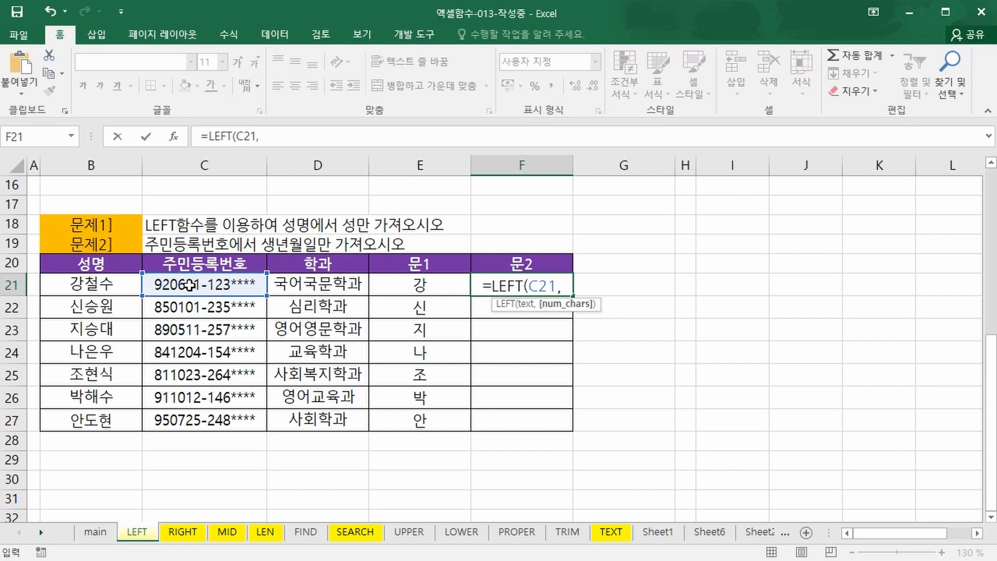
pyautogui.write('6')
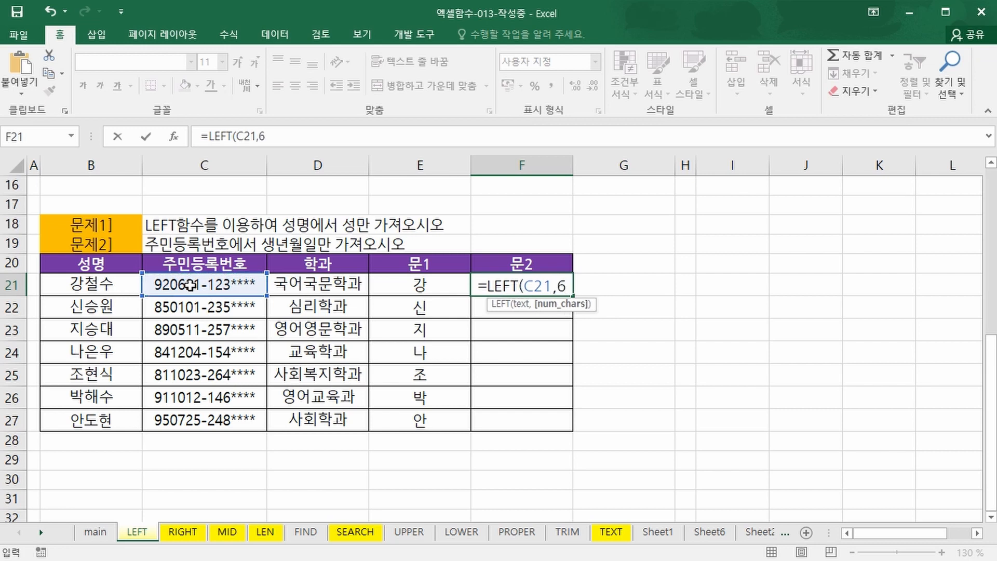
pyautogui.write(')')
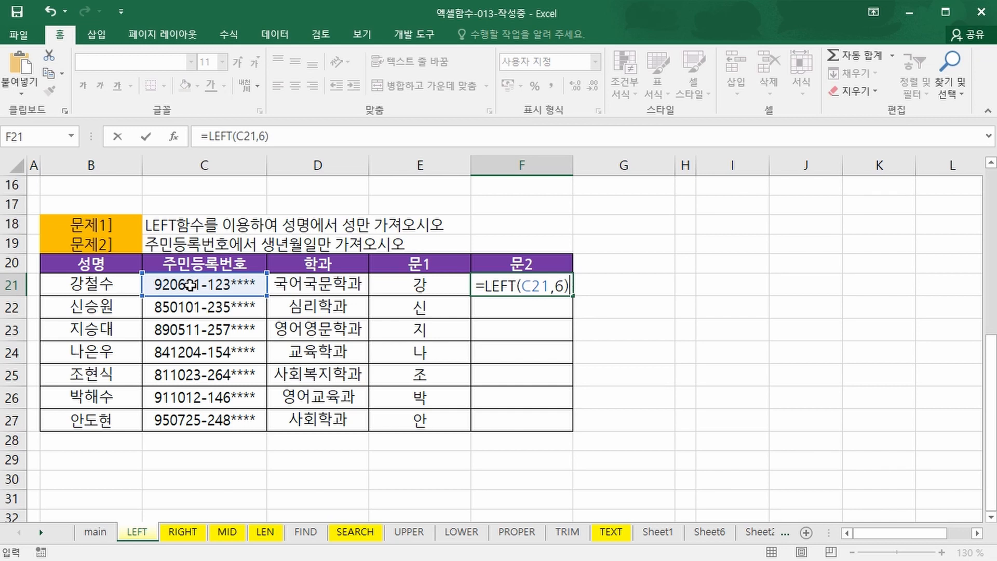
pyautogui.press('Return')
pyautogui.press('Up')
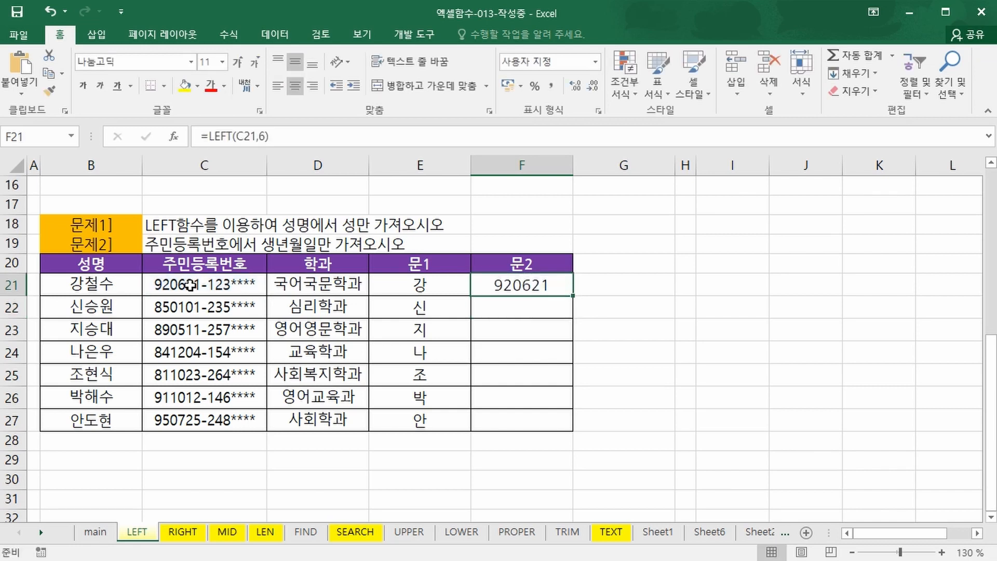
# Fill the birth-date formula from F21 down to F27 and mark the hyphen in C21's registration number with on-screen annotation.
pyautogui.moveTo(574, 295); pyautogui.dragTo(574, 431)
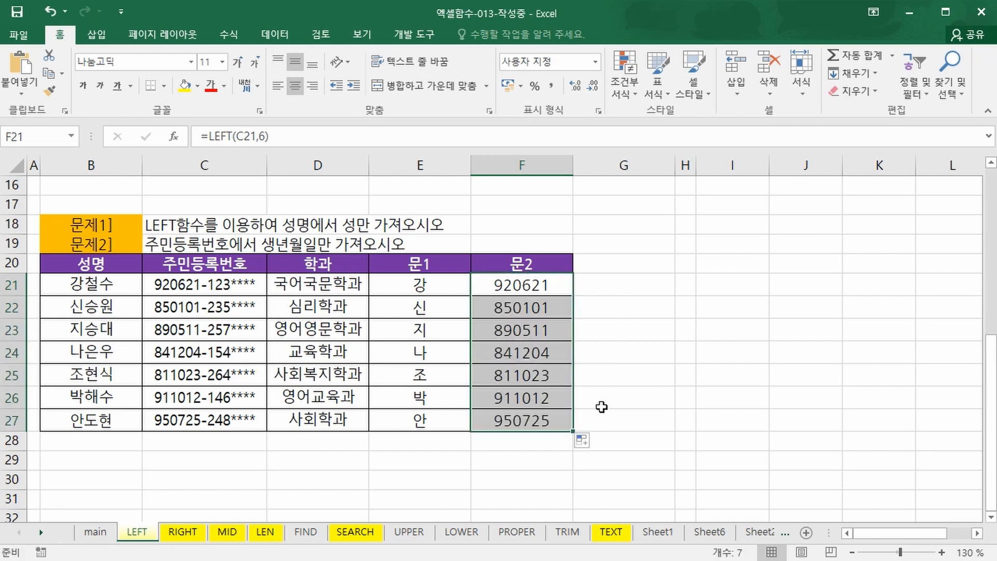
pyautogui.hotkey('ctrl', '2')
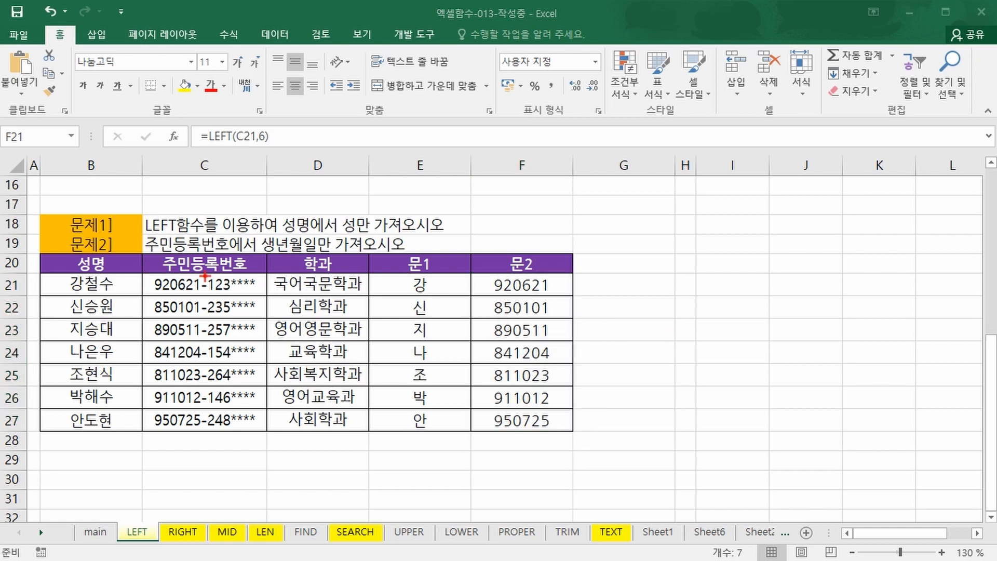
pyautogui.moveTo(201, 274); pyautogui.dragTo(211, 294)
pyautogui.moveTo(140, 300); pyautogui.dragTo(269, 299)
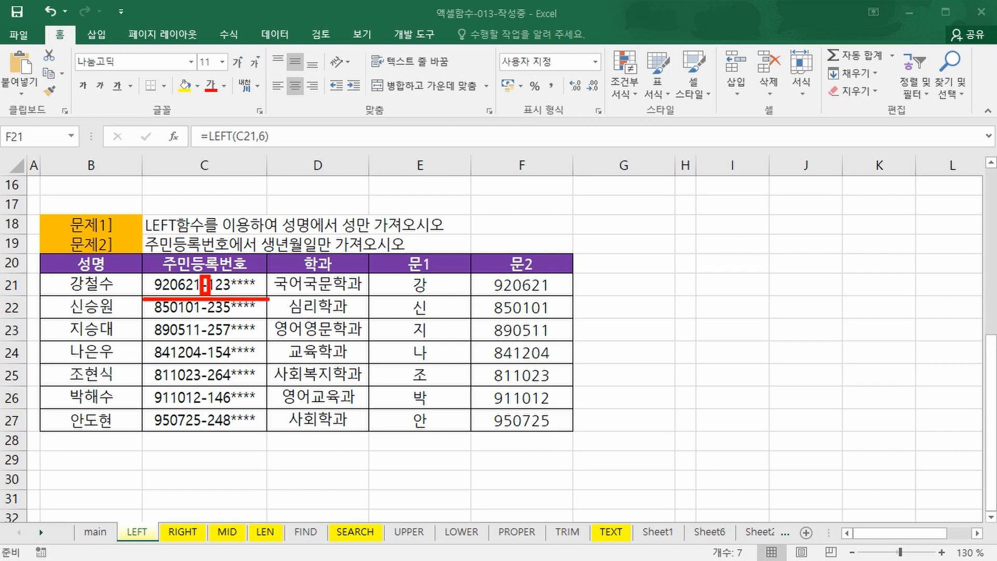
pyautogui.rightClick(273, 292)
pyautogui.click(238, 294)
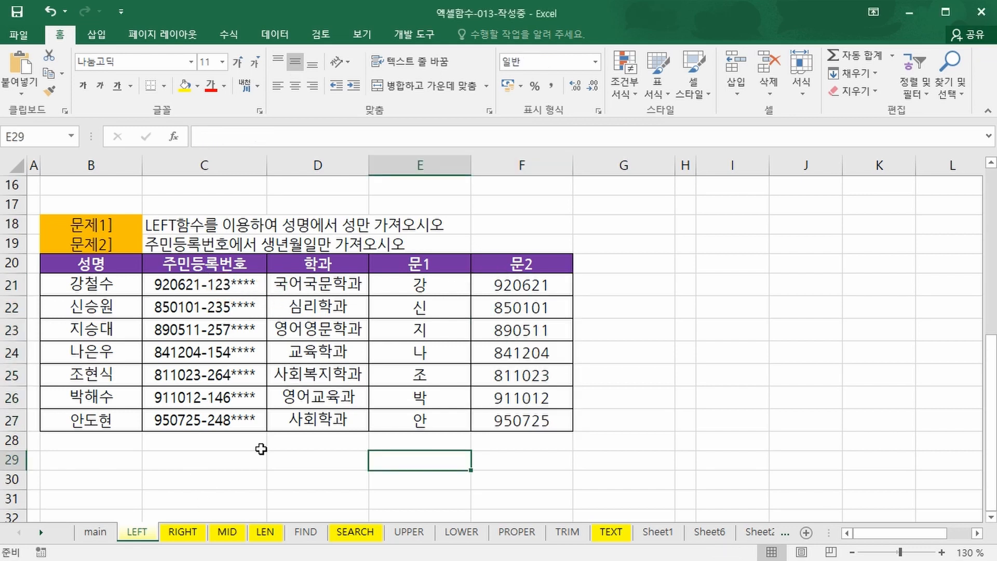
# Annotate the LEFT function's name in problem 1 and the extracted birth dates in F21:F27, and clear the markings.
pyautogui.hotkey('ctrl', '2')
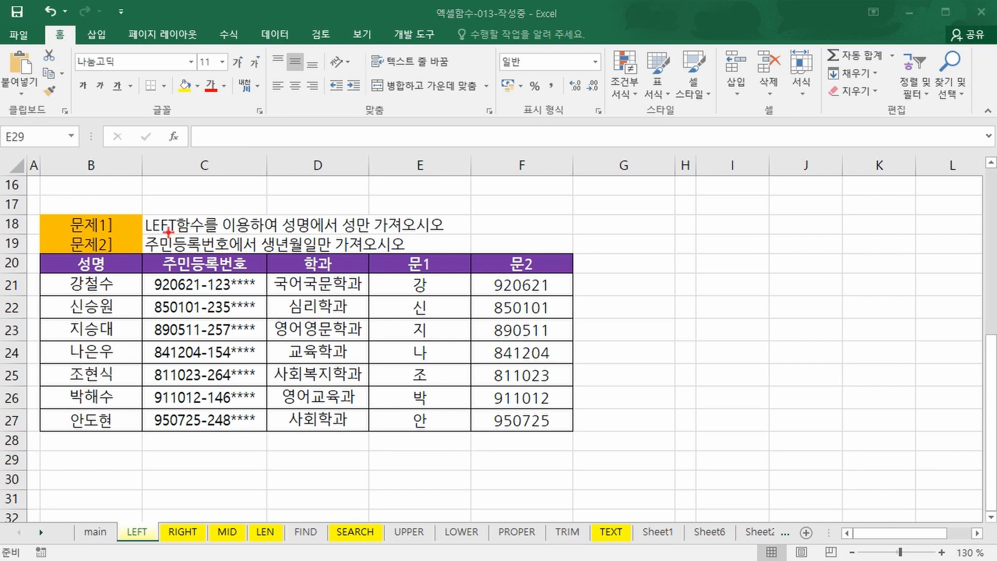
pyautogui.moveTo(147, 234); pyautogui.dragTo(209, 233)
pyautogui.moveTo(487, 273)
pyautogui.mouseDown()
pyautogui.moveTo(525, 335)
pyautogui.moveTo(558, 435)
pyautogui.mouseUp()
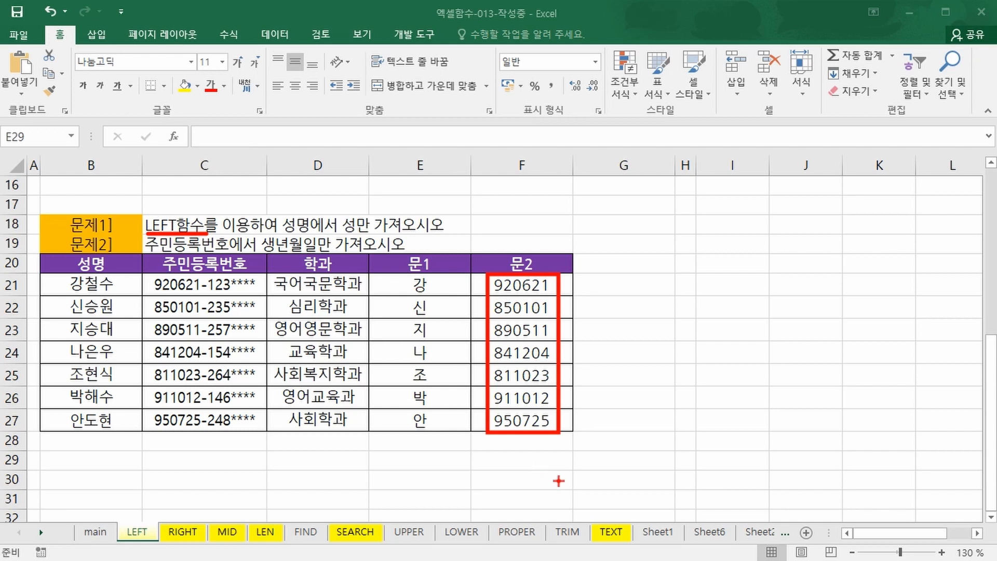
pyautogui.click(498, 486)
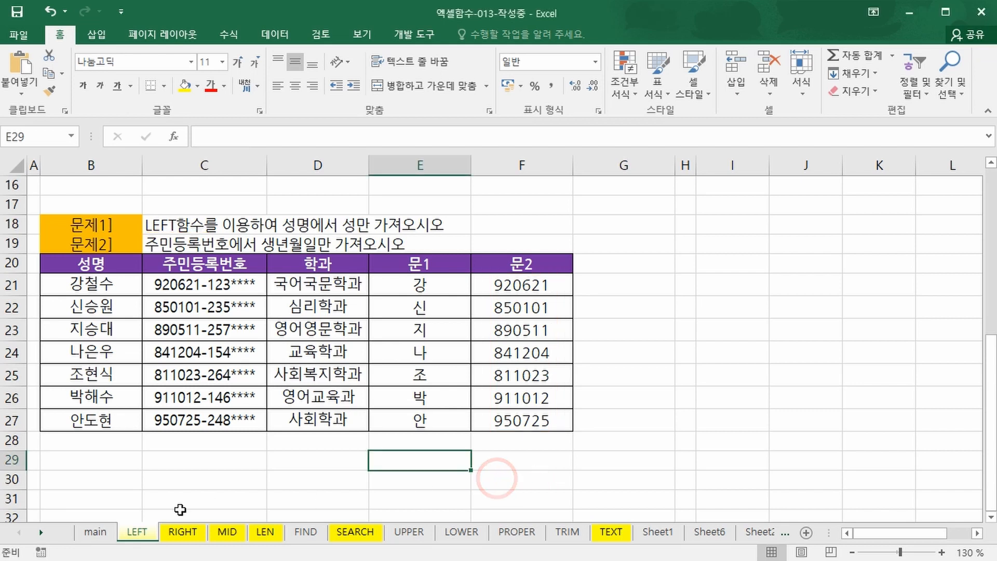
# Open the RIGHT sheet and review the RIGHT function's description and its text and num_chars syntax with on-screen underlines.
pyautogui.click(183, 533)
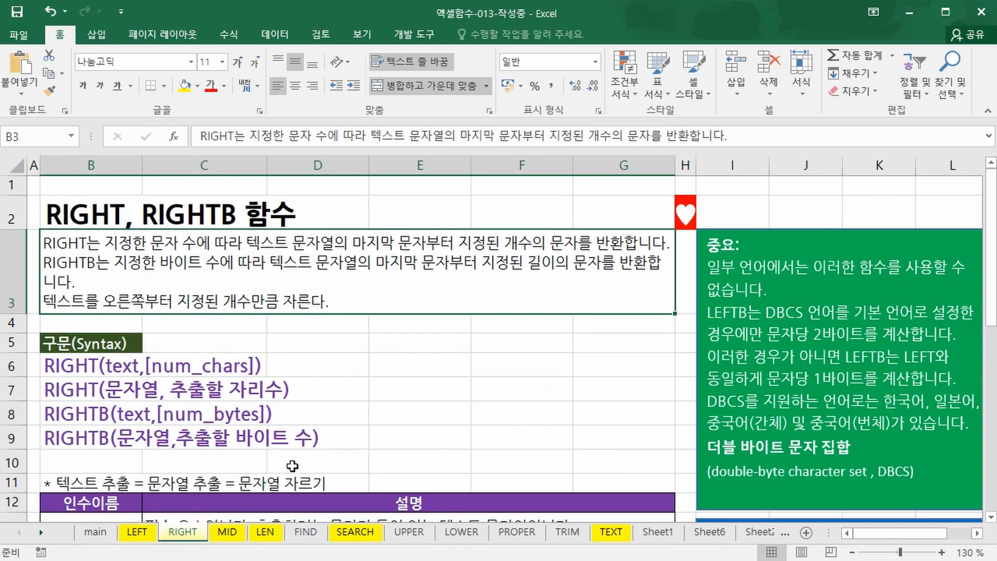
pyautogui.hotkey('ctrl', '2')
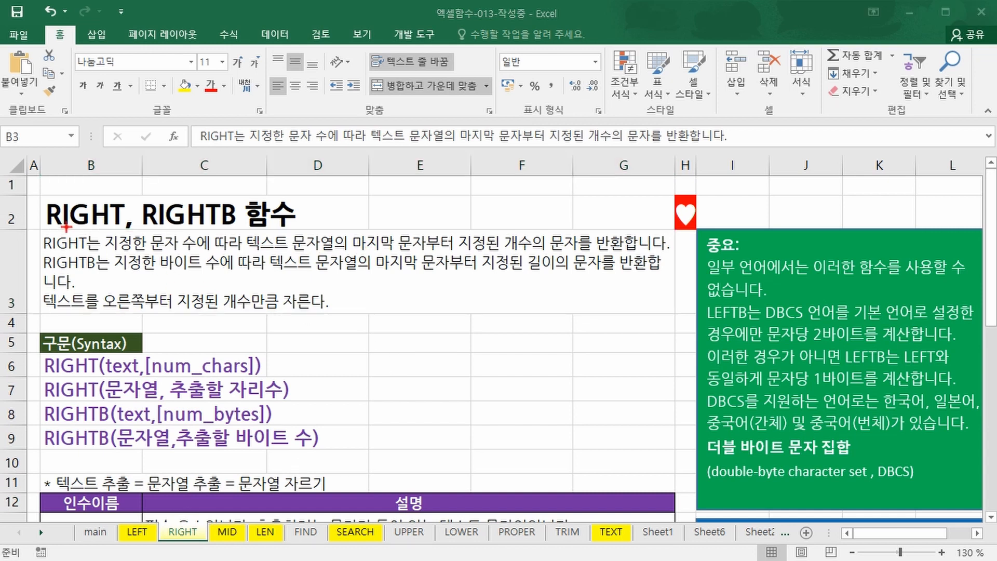
pyautogui.moveTo(47, 230); pyautogui.dragTo(136, 229)
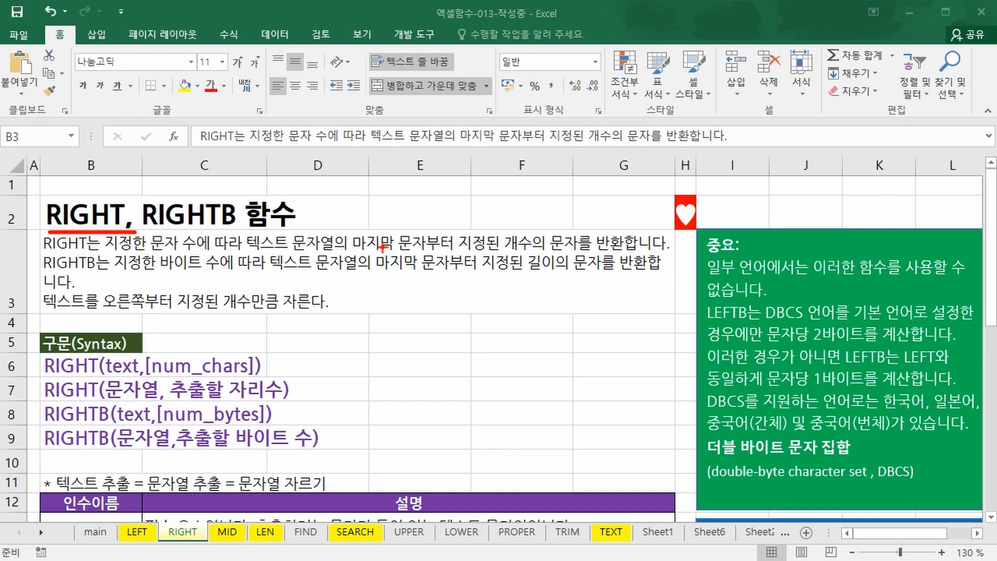
pyautogui.moveTo(367, 254); pyautogui.dragTo(653, 252)
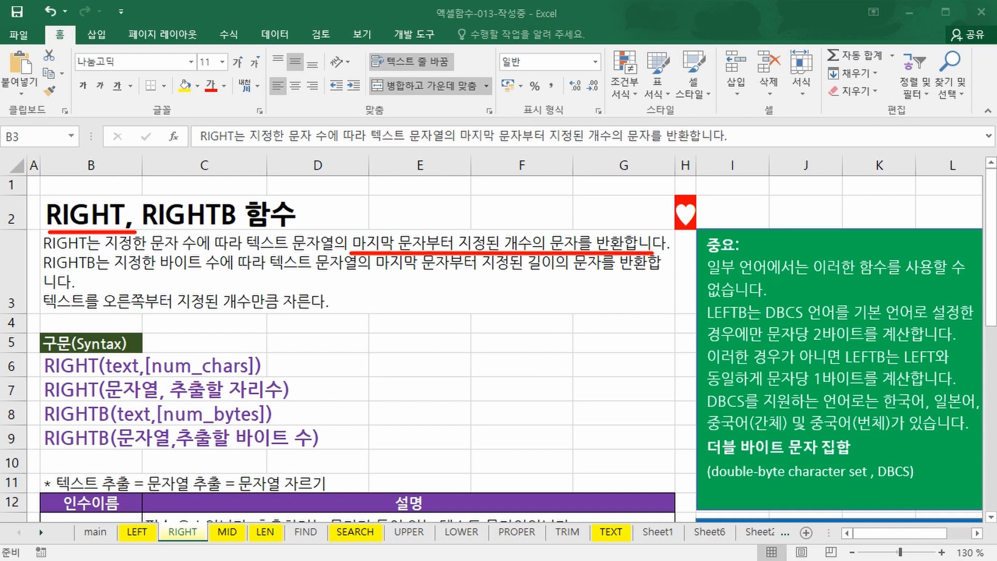
pyautogui.moveTo(44, 374); pyautogui.dragTo(242, 374)
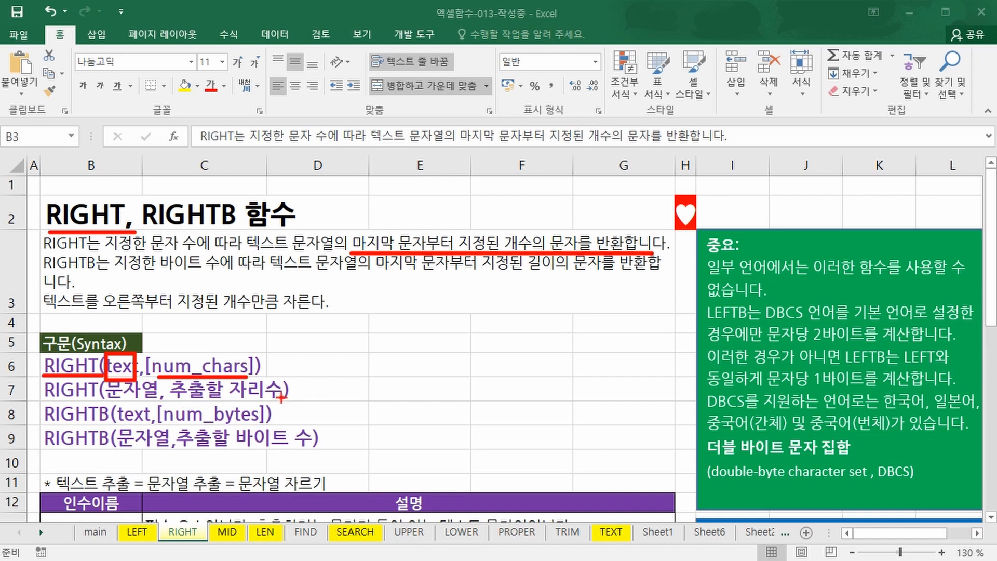
pyautogui.press('Escape')
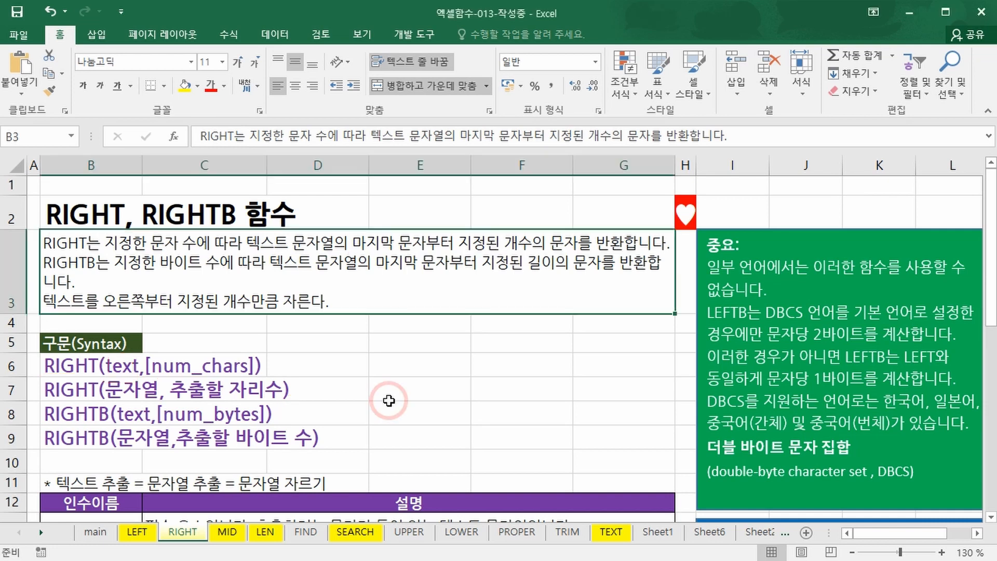
# Go to the RIGHT practice table and mark the numeric ending of the employee numbers in D20:D26.
pyautogui.scroll(-3, 390, 400)
pyautogui.scroll(-2, 390, 400)
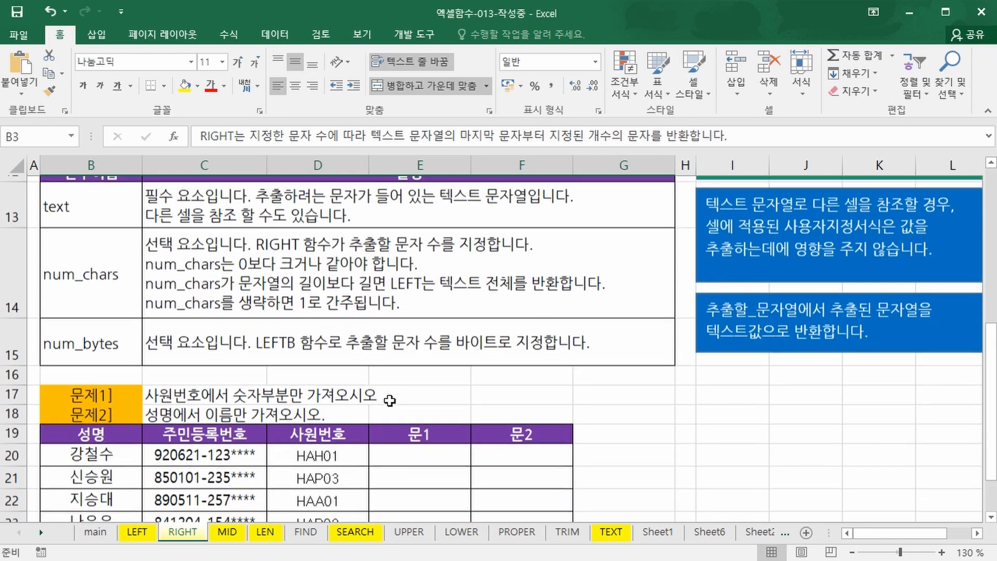
pyautogui.click(414, 269)
pyautogui.write('=')
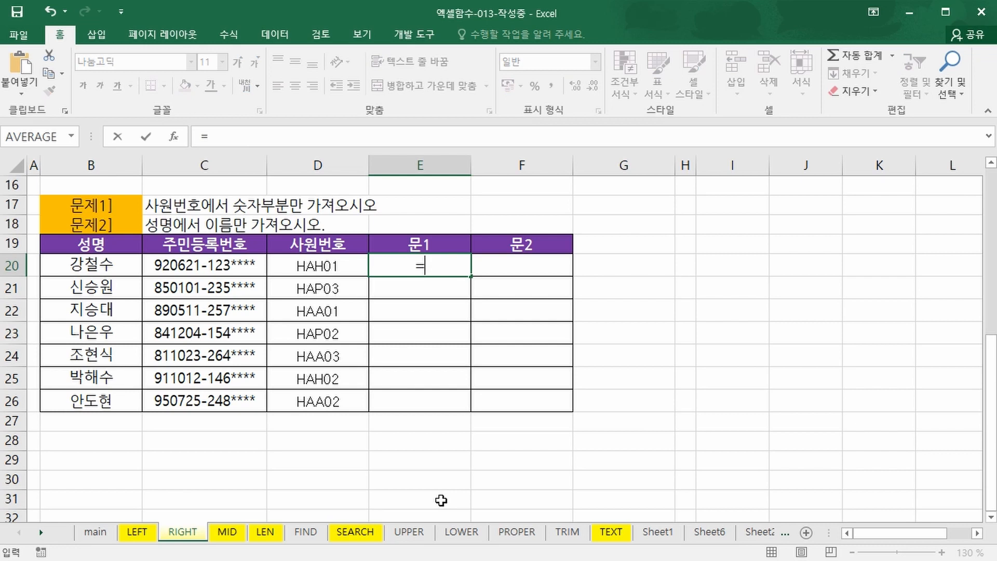
pyautogui.press('Escape')
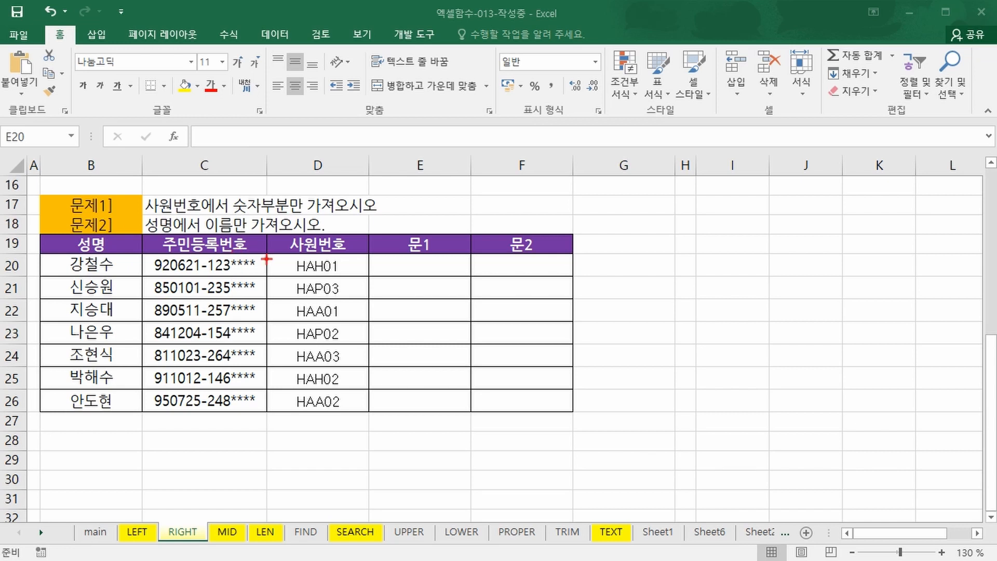
pyautogui.moveTo(319, 248)
pyautogui.mouseDown()
pyautogui.moveTo(345, 302)
pyautogui.moveTo(346, 418)
pyautogui.mouseUp()
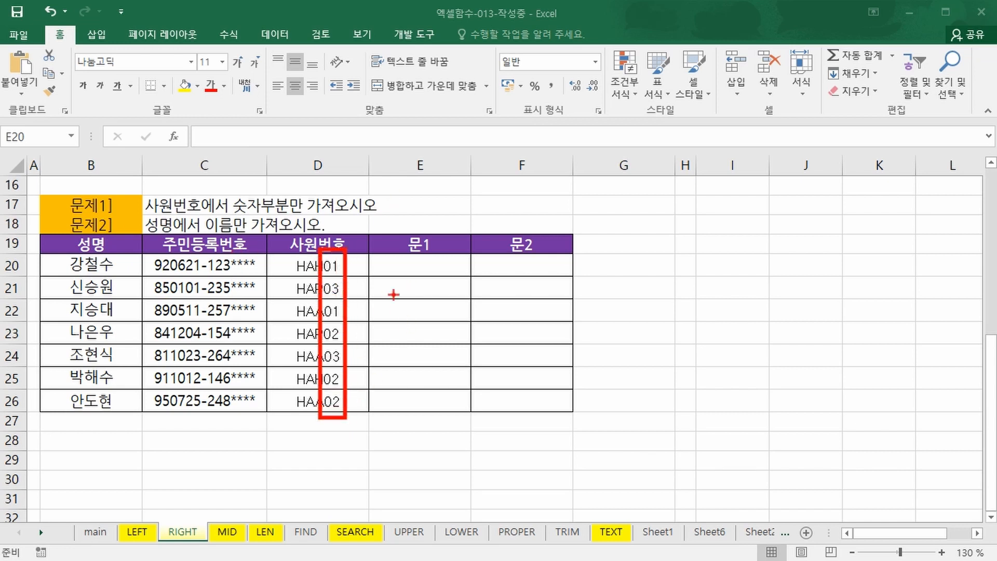
pyautogui.press('Escape')
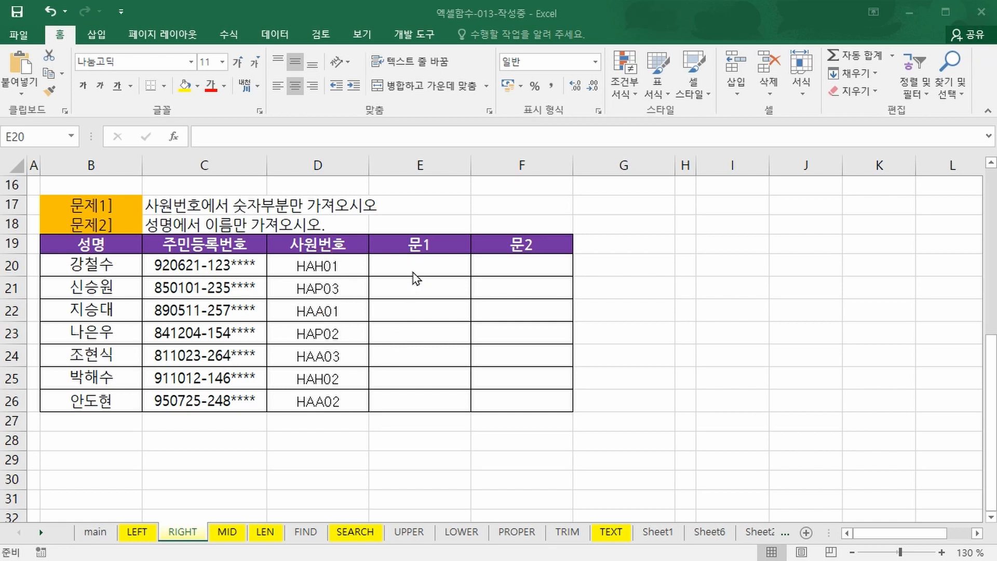
# Extract the numeric part of the employee number in E20 with =RIGHT(D20,2) and fill the formula down to E26.
pyautogui.click(415, 265)
pyautogui.write('=')
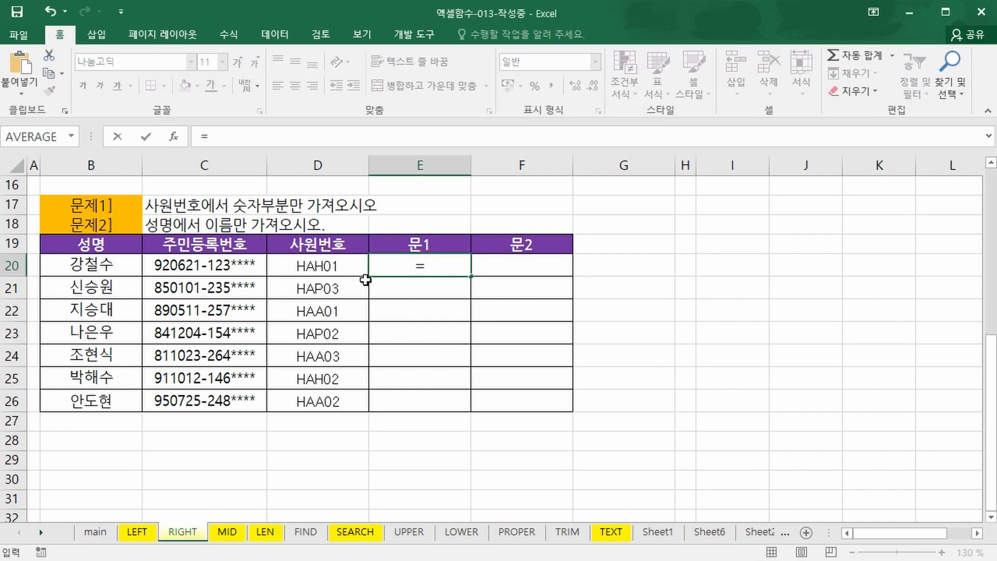
pyautogui.write('ri')
pyautogui.press('Tab')
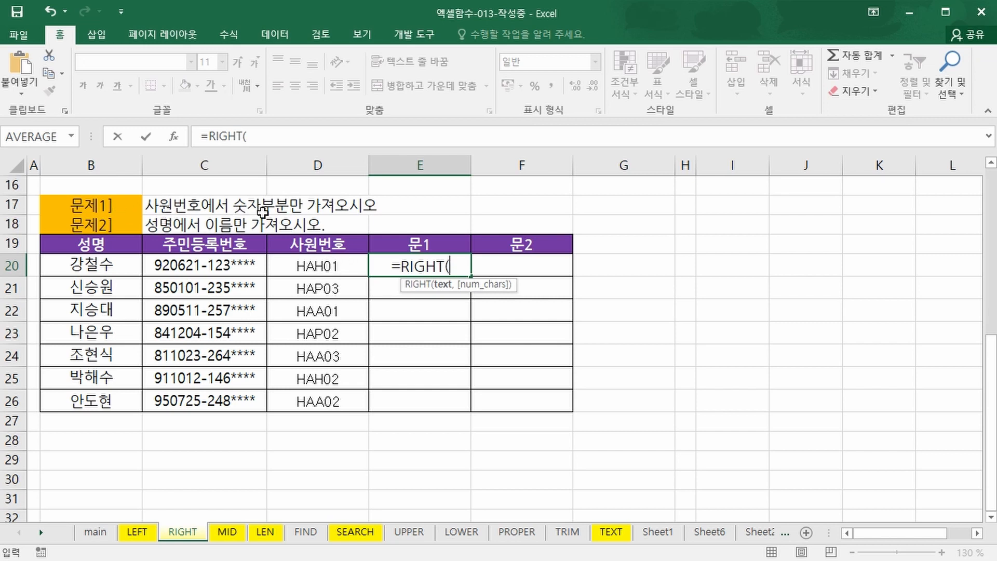
pyautogui.click(347, 262)
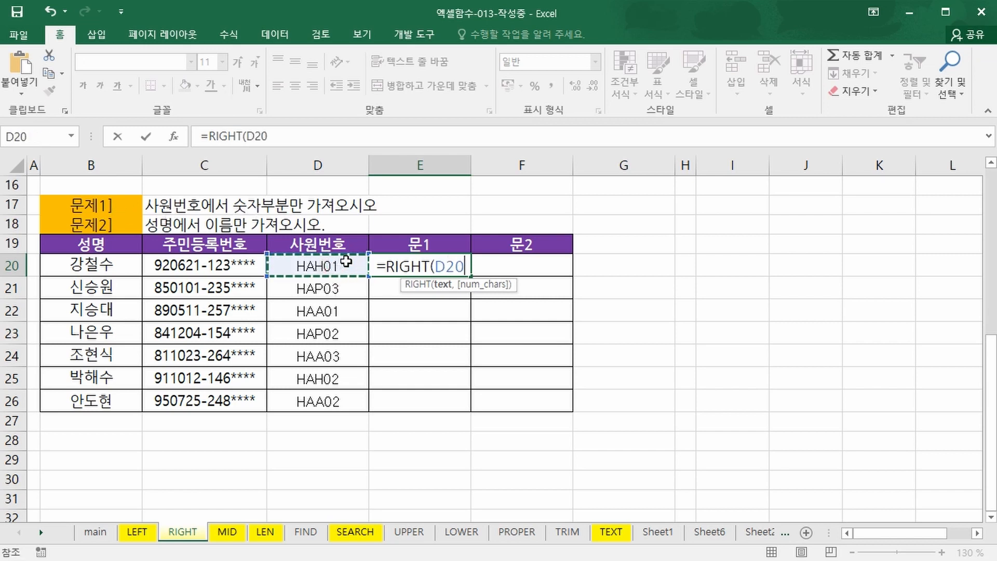
pyautogui.write(',')
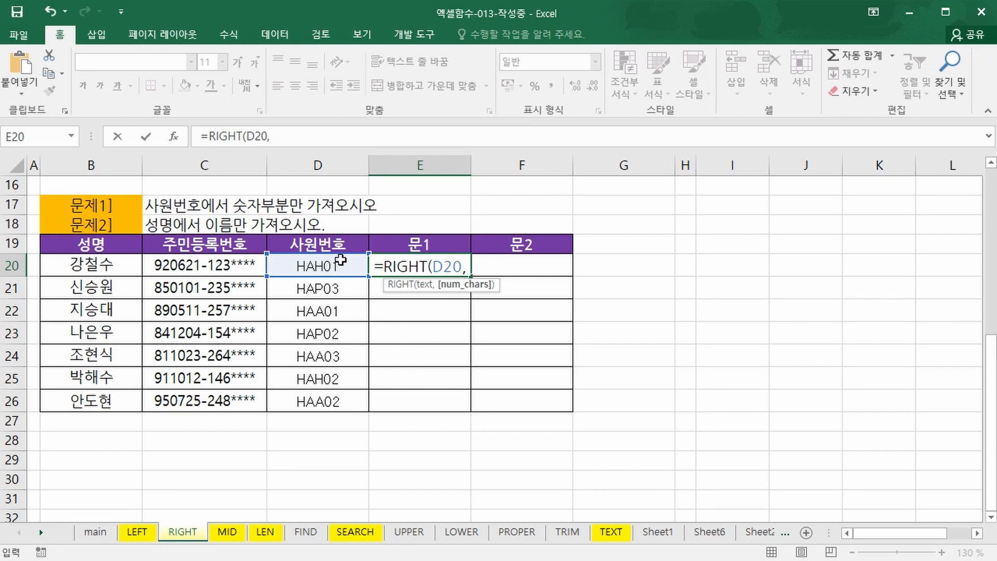
pyautogui.write('2')
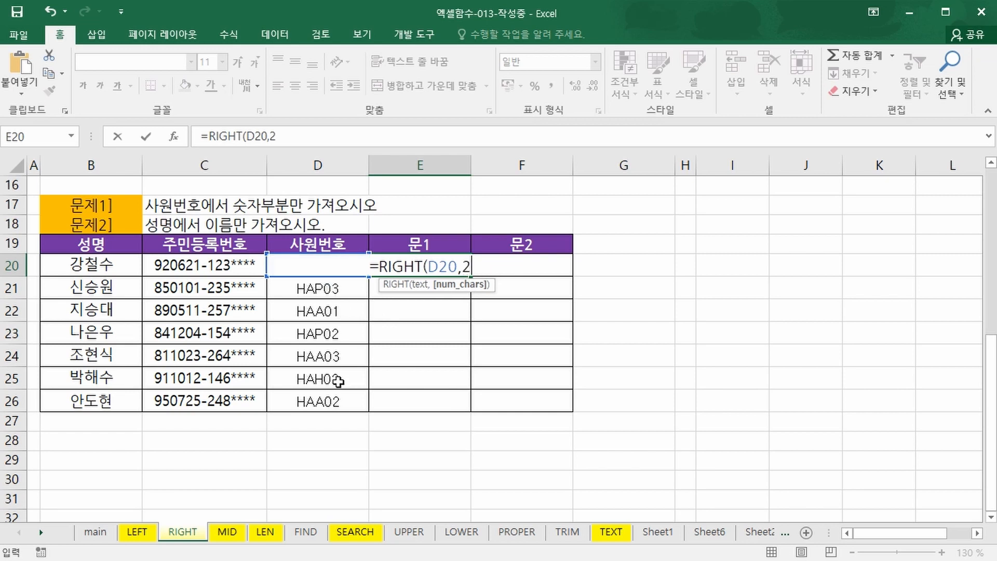
pyautogui.write(')')
pyautogui.hotkey('ctrl', 'Return')
pyautogui.moveTo(470, 276); pyautogui.dragTo(472, 410)
# Select F20 and mark the given-name part of the names in B20:B26 with a temporary box.
pyautogui.click(519, 266)
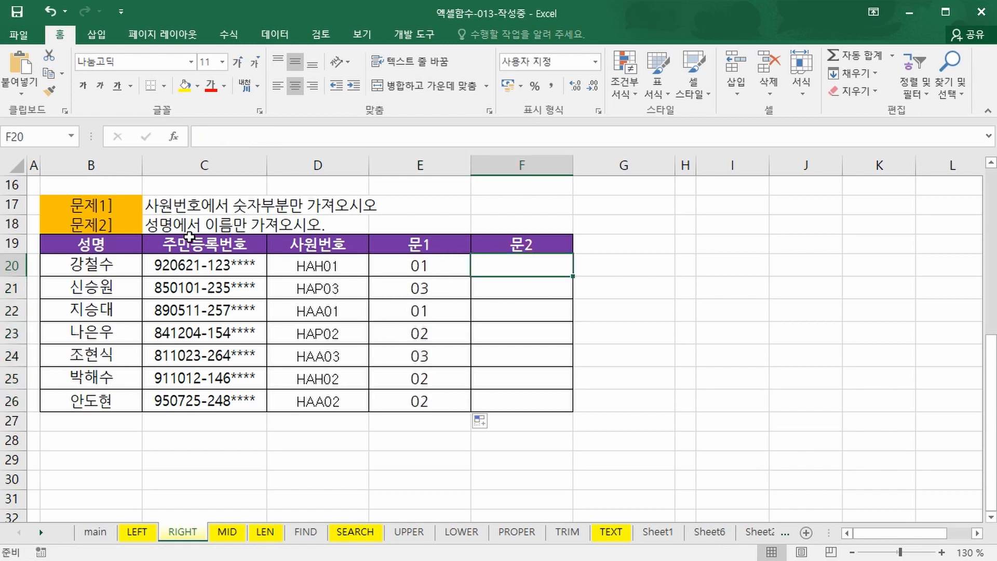
pyautogui.hotkey('ctrl', '2')
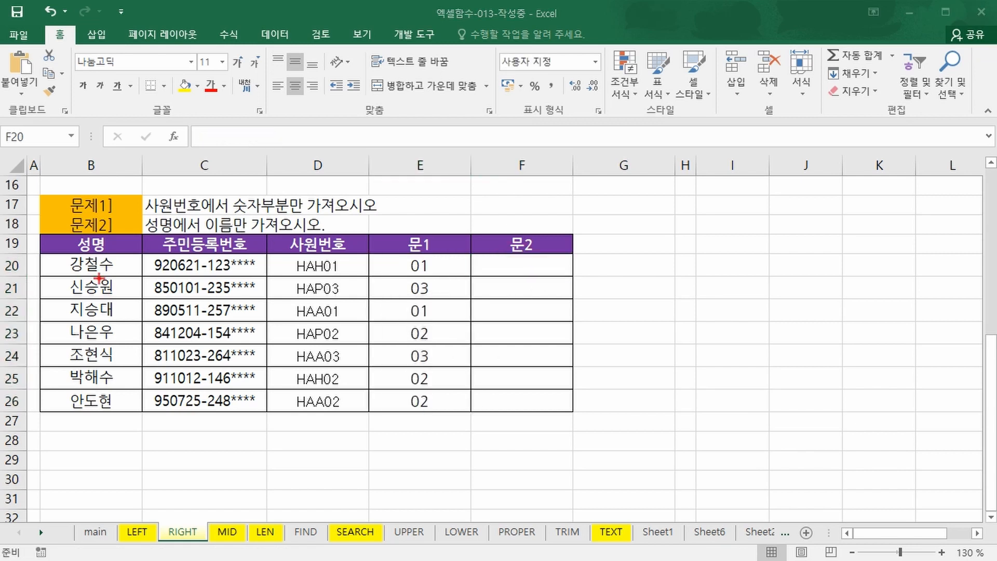
pyautogui.moveTo(84, 253)
pyautogui.mouseDown()
pyautogui.moveTo(119, 337)
pyautogui.moveTo(119, 413)
pyautogui.mouseUp()
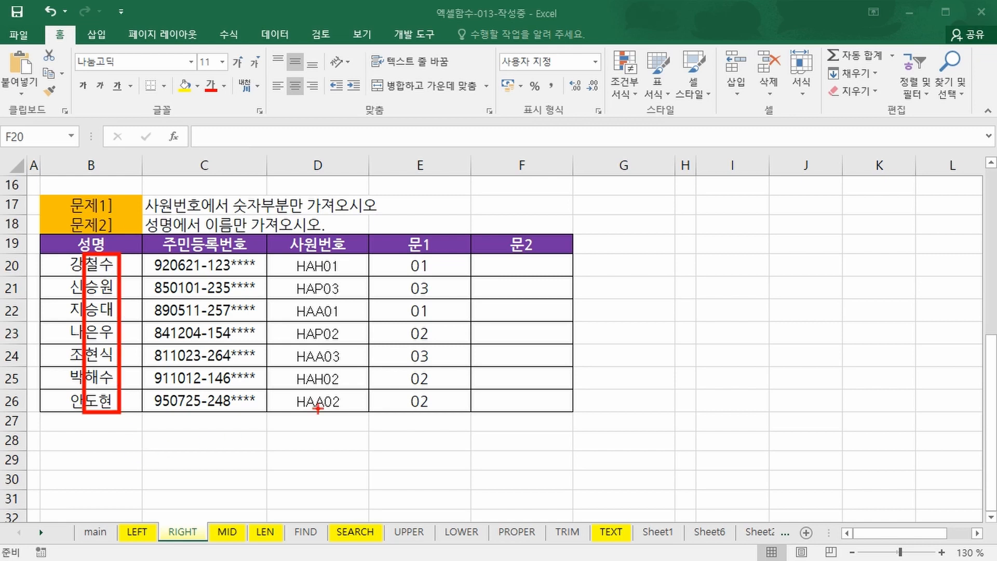
pyautogui.press('Escape')
# Extract the given name in F20 with =RIGHT(B20,2) and fill the formula down to F26.
pyautogui.write('=')
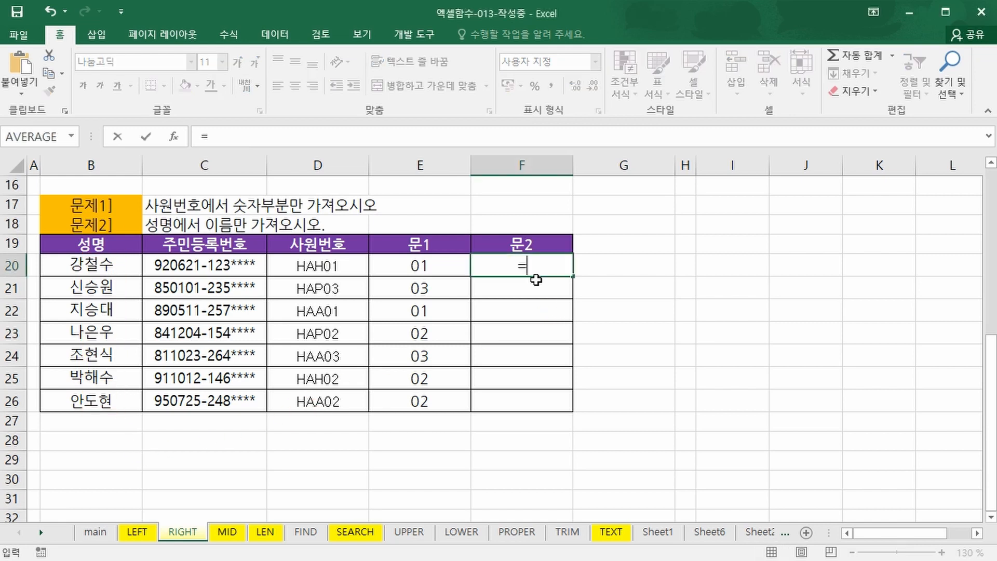
pyautogui.write('ri')
pyautogui.doubleClick(551, 289)
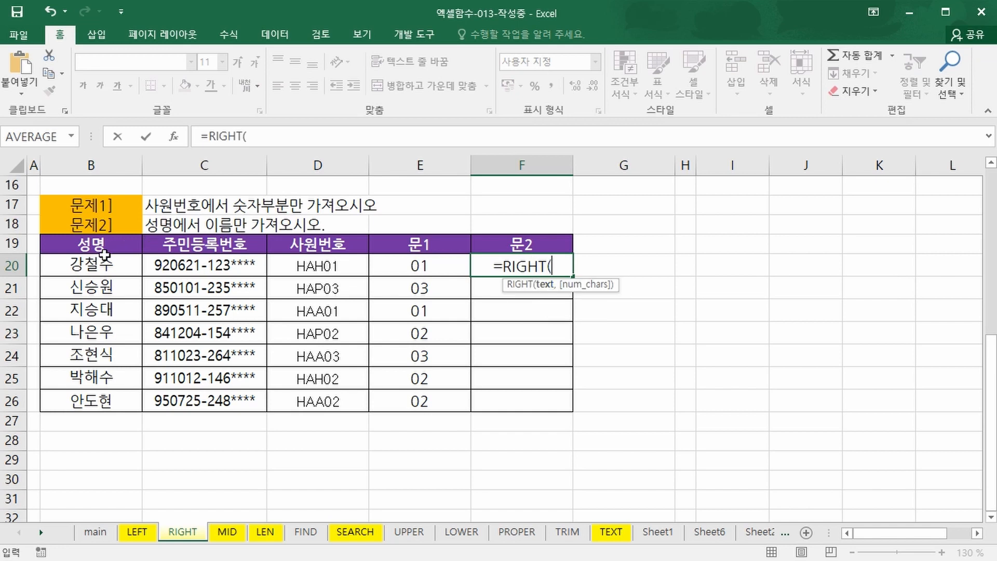
pyautogui.click(75, 266)
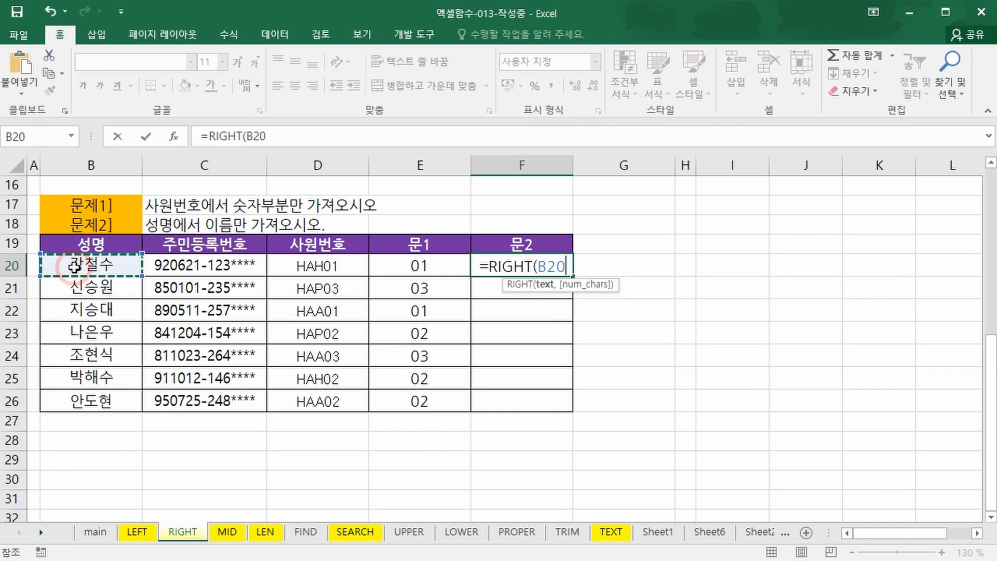
pyautogui.write(',')
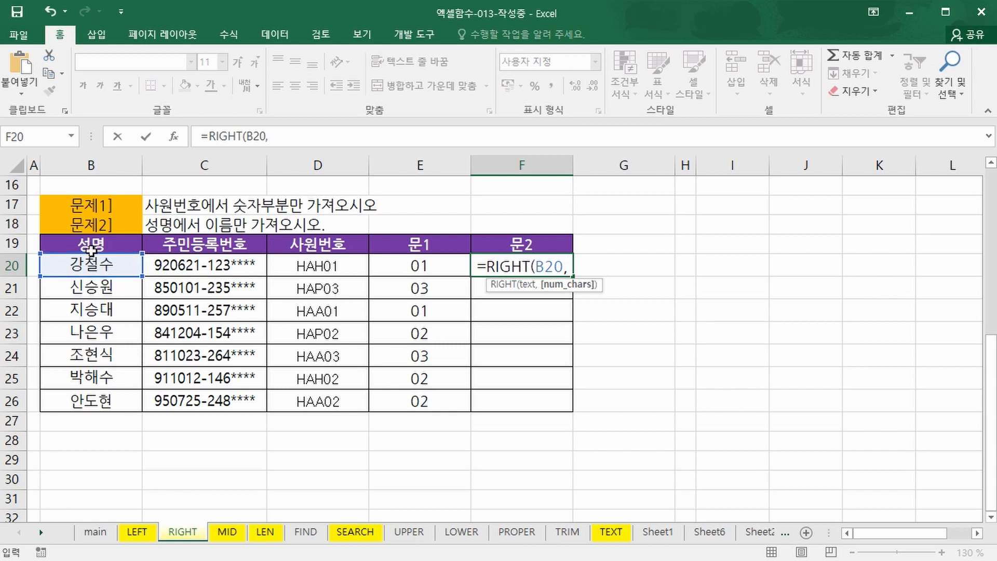
pyautogui.write('2')
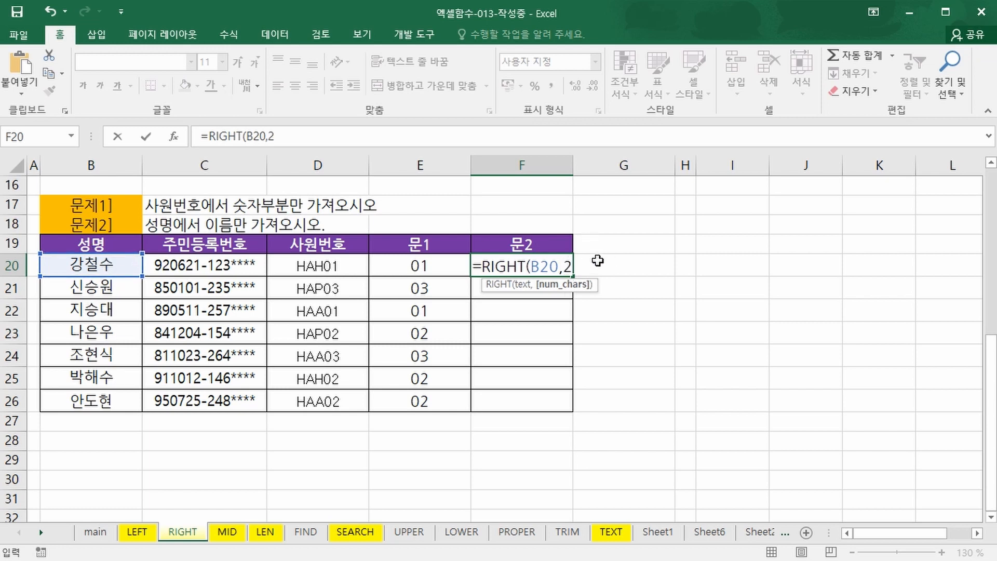
pyautogui.write(')')
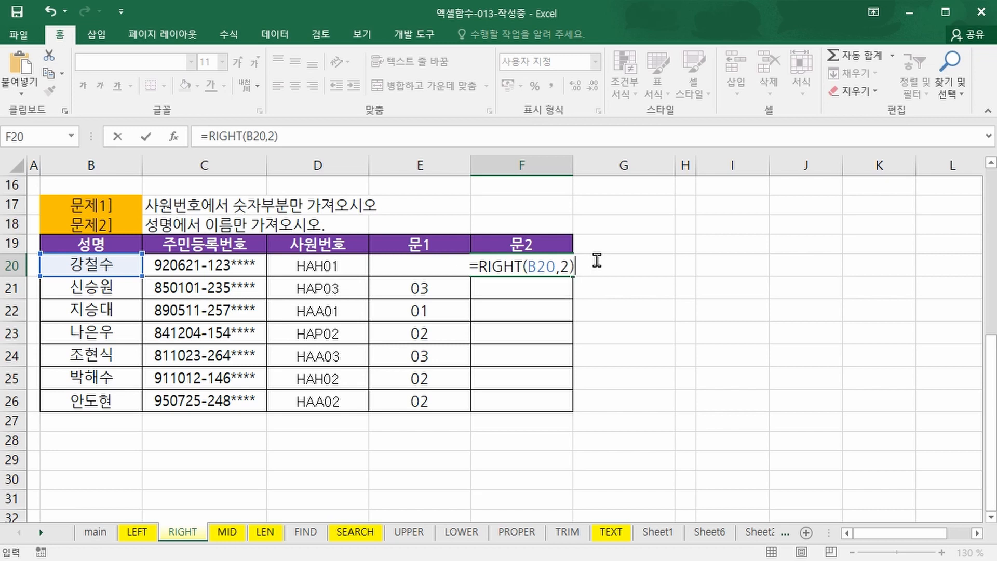
pyautogui.hotkey('ctrl', 'Return')
pyautogui.moveTo(575, 276); pyautogui.dragTo(573, 414)
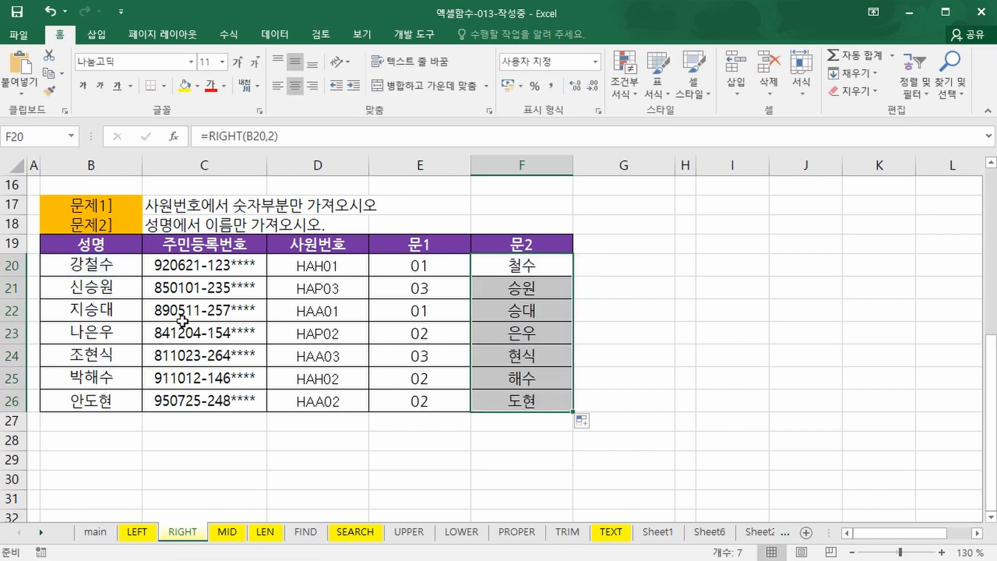
# Mark the endings of the employee numbers in D20:D26 and the names in B20:B26 with temporary vertical lines.
pyautogui.hotkey('ctrl', '2')
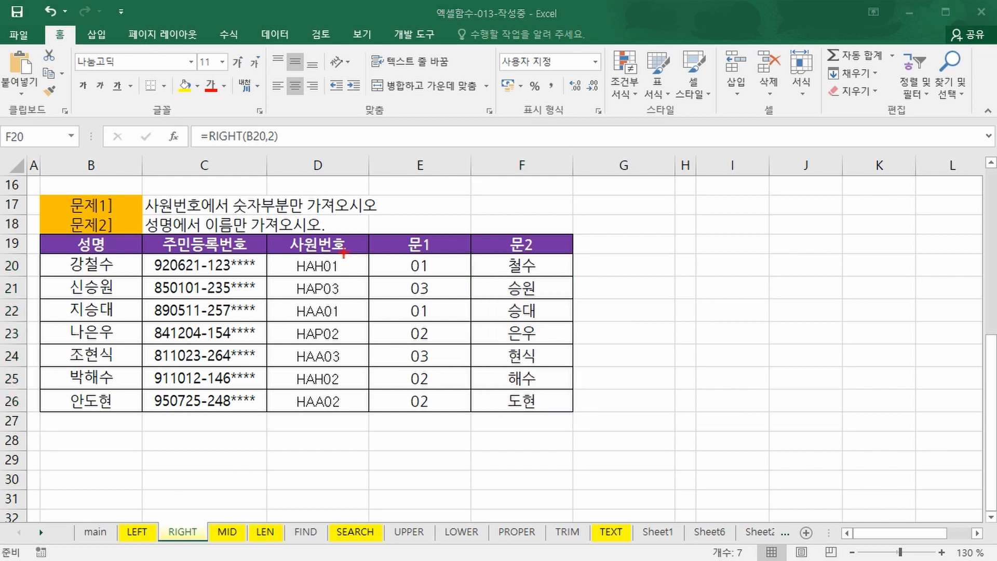
pyautogui.moveTo(338, 253); pyautogui.dragTo(338, 420)
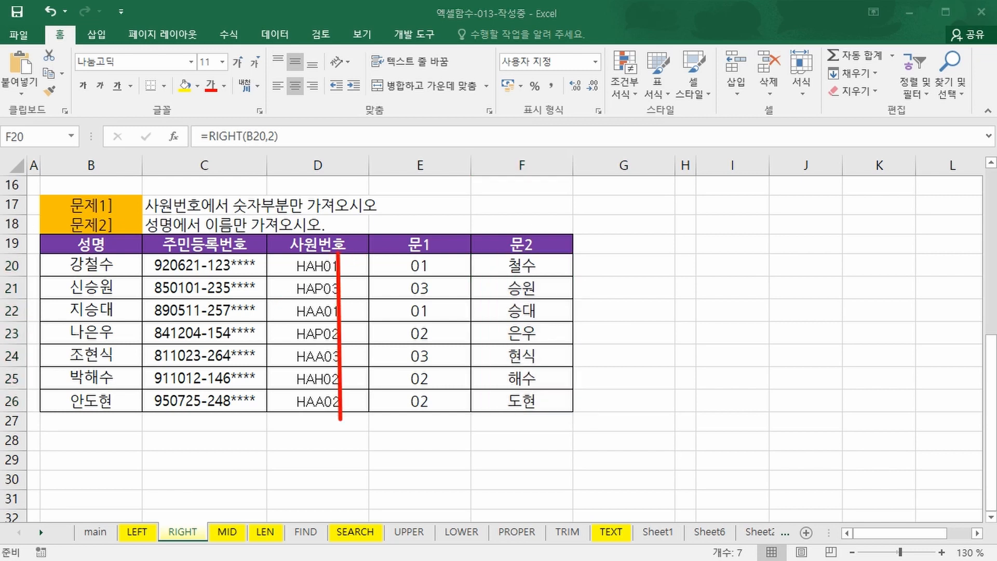
pyautogui.moveTo(116, 264); pyautogui.dragTo(112, 413)
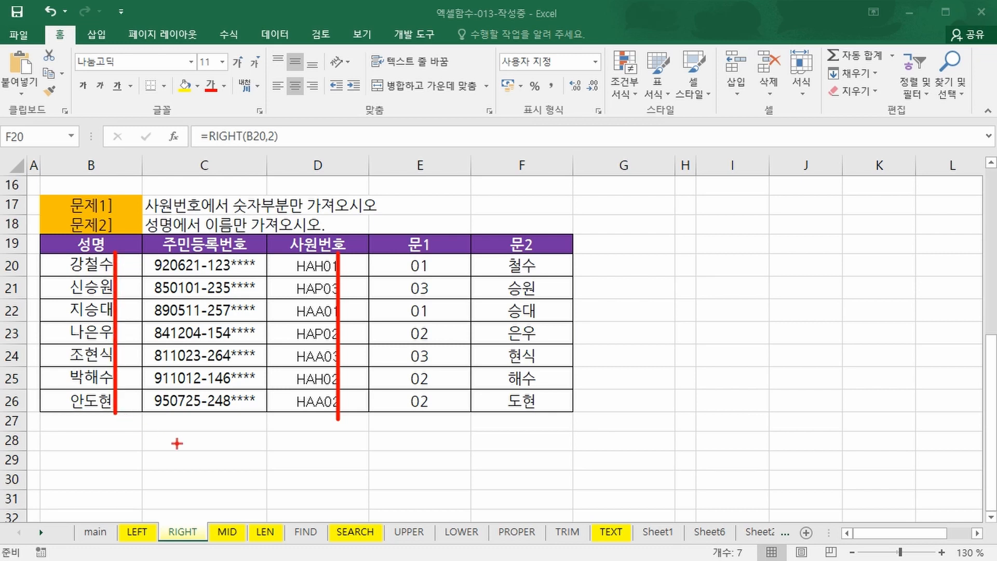
pyautogui.press('Escape')
# Go to the MID sheet, mark the LEFT, RIGHT and MID sheet names, and underline the key phrases of MID's description.
pyautogui.click(227, 532)
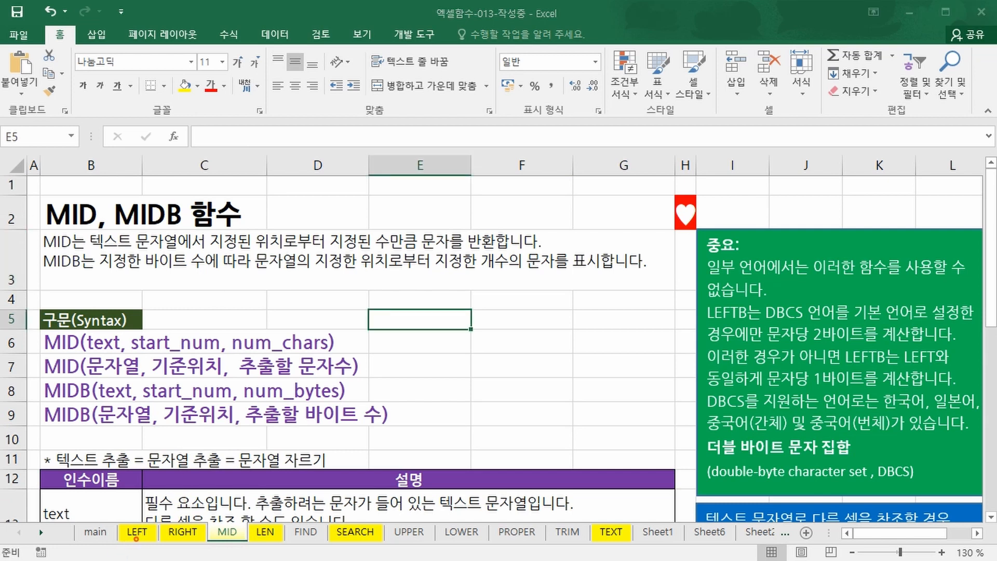
pyautogui.moveTo(136, 539)
pyautogui.mouseDown()
pyautogui.moveTo(197, 540)
pyautogui.moveTo(142, 539)
pyautogui.mouseUp()
pyautogui.moveTo(211, 516)
pyautogui.mouseDown()
pyautogui.moveTo(237, 544)
pyautogui.moveTo(210, 516)
pyautogui.mouseUp()
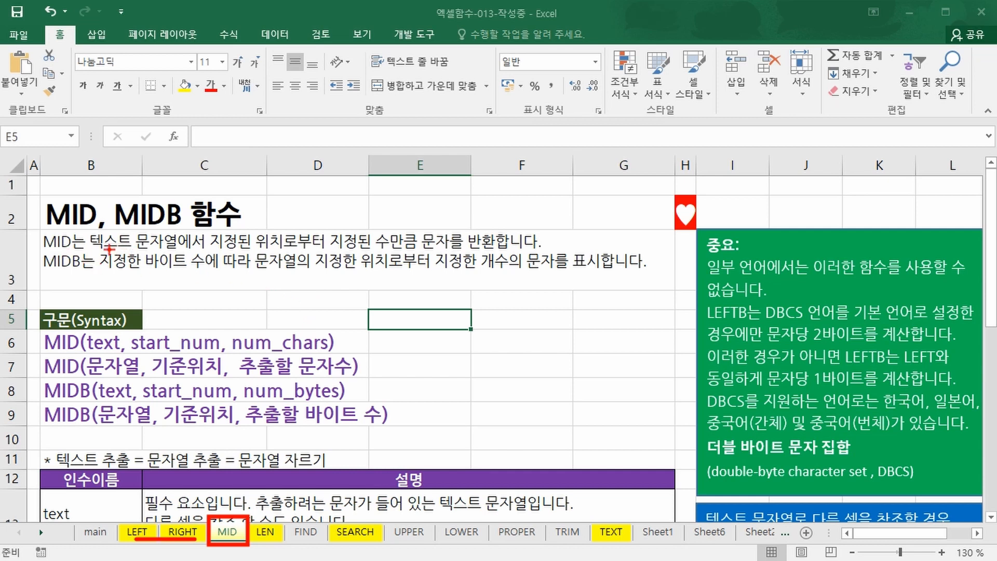
pyautogui.moveTo(134, 251); pyautogui.dragTo(527, 251)
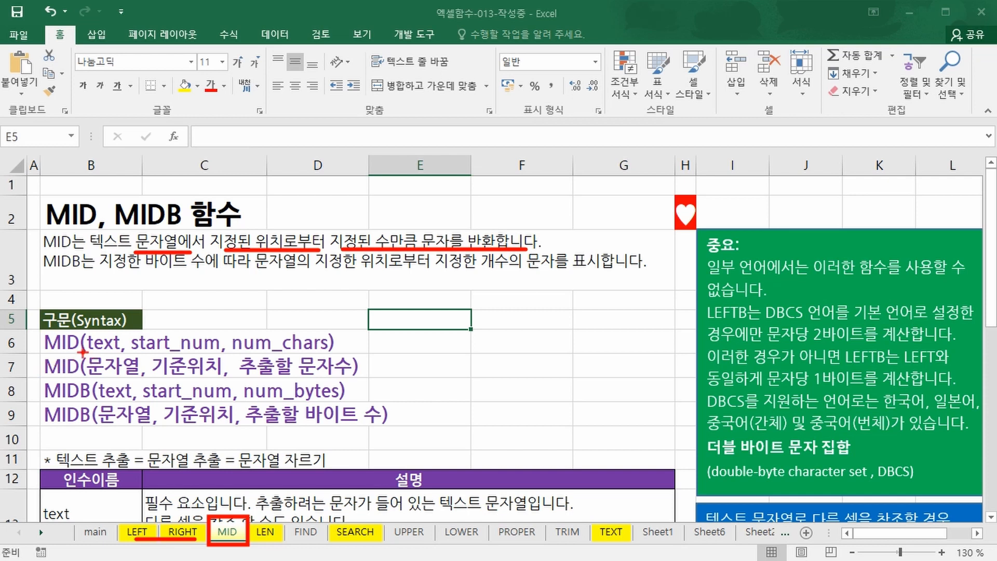
# Mark the text, start_num and num_chars arguments in the MID syntax and underline the Korean wording for num_chars.
pyautogui.moveTo(86, 334)
pyautogui.mouseDown()
pyautogui.moveTo(102, 354)
pyautogui.moveTo(121, 335)
pyautogui.mouseUp()
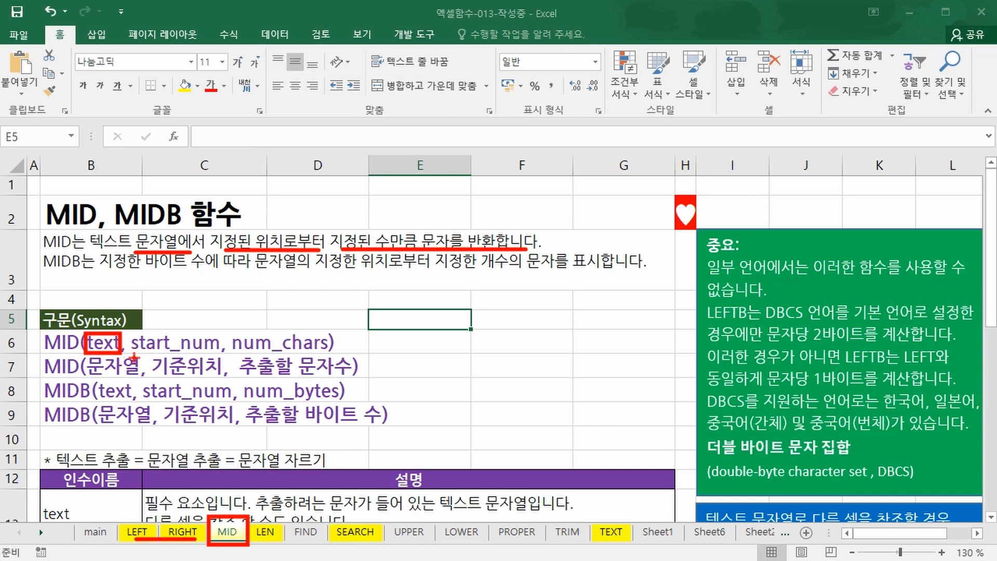
pyautogui.moveTo(131, 355); pyautogui.dragTo(228, 356)
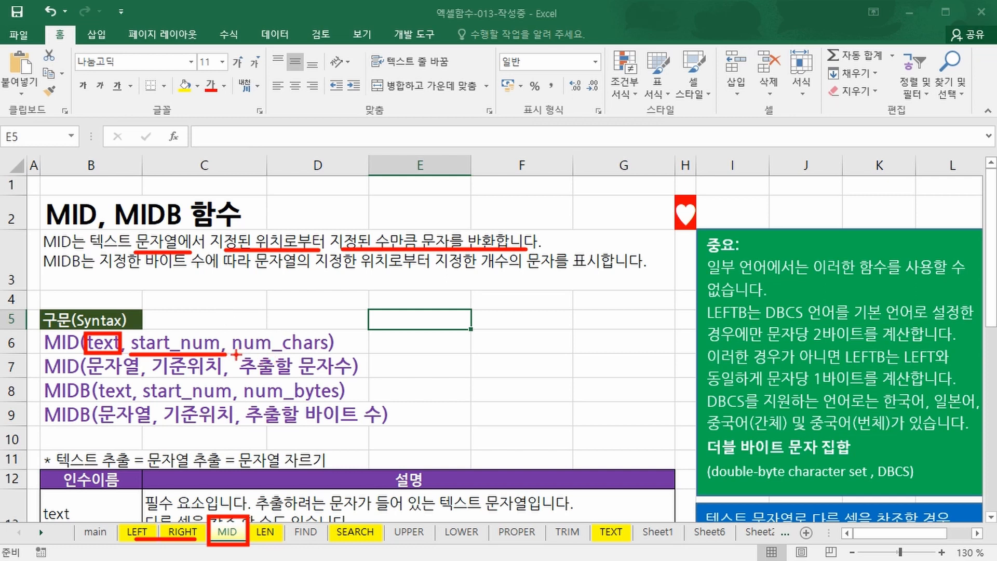
pyautogui.moveTo(237, 354); pyautogui.dragTo(338, 353)
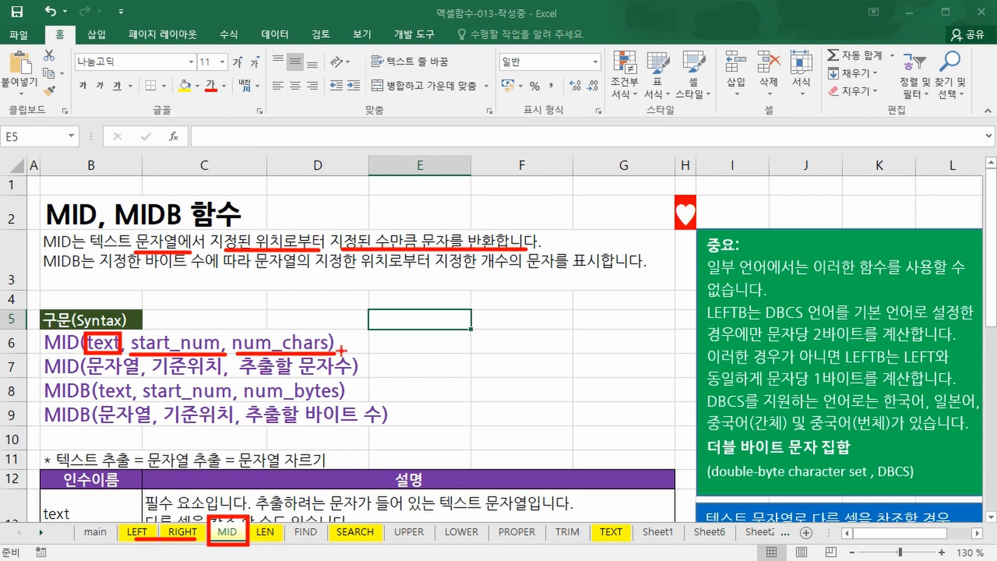
pyautogui.moveTo(244, 376); pyautogui.dragTo(360, 370)
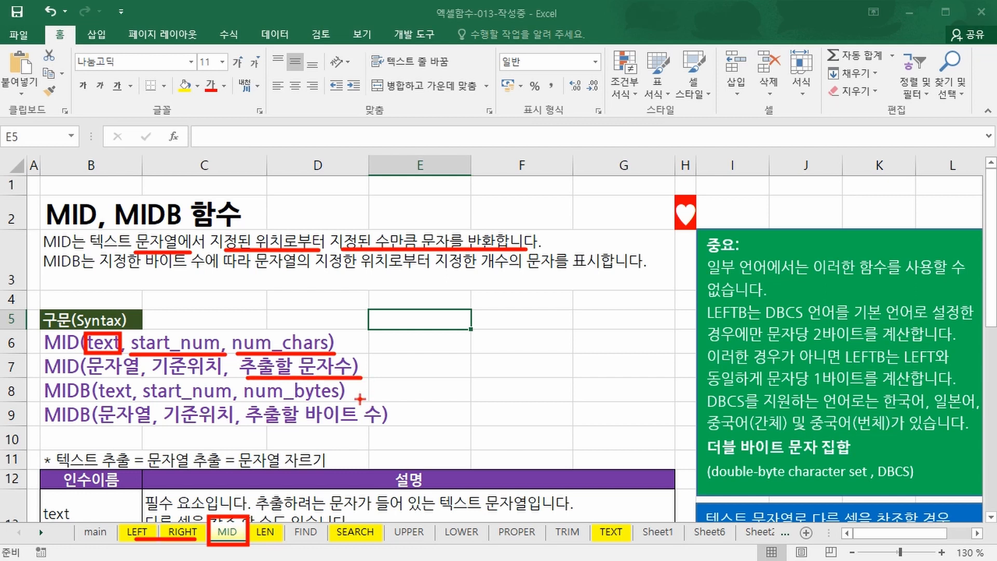
# Select E22 in the MID practice table, underline the 8th-character task and box that character in C22:C28 temporarily.
pyautogui.scroll(-6, 413, 333)
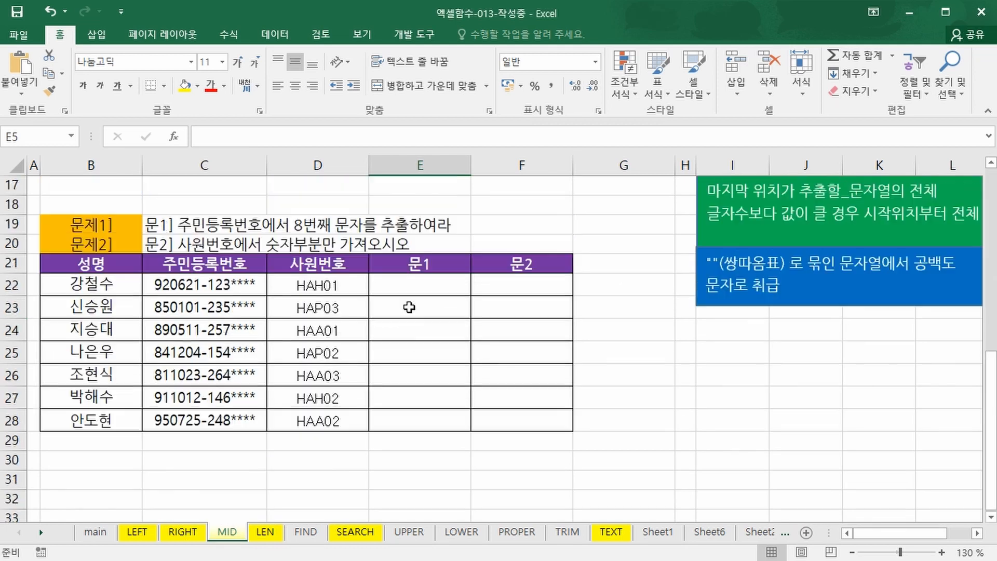
pyautogui.scroll(1, 413, 333)
pyautogui.click(419, 350)
pyautogui.hotkey('ctrl', '2')
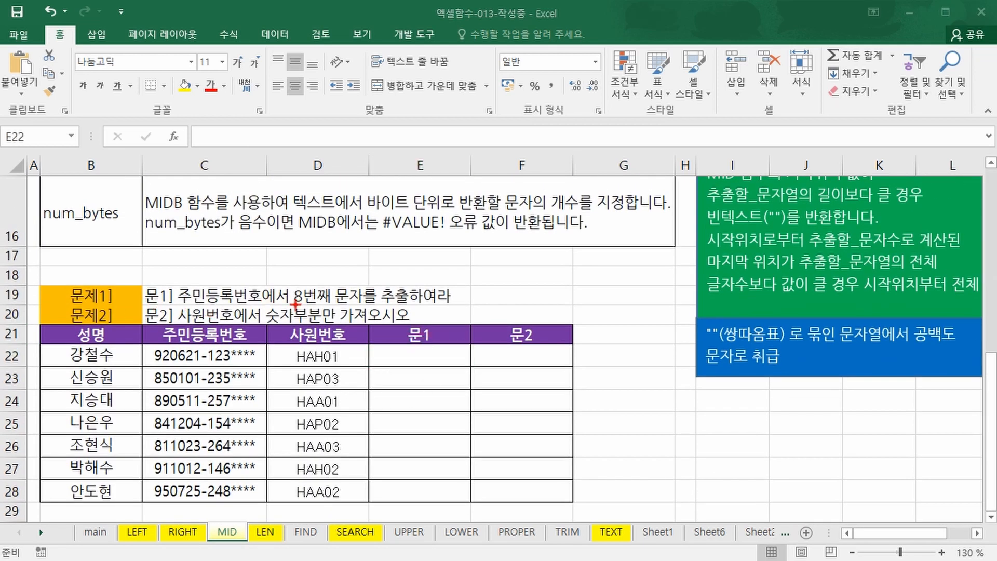
pyautogui.moveTo(295, 306); pyautogui.dragTo(429, 307)
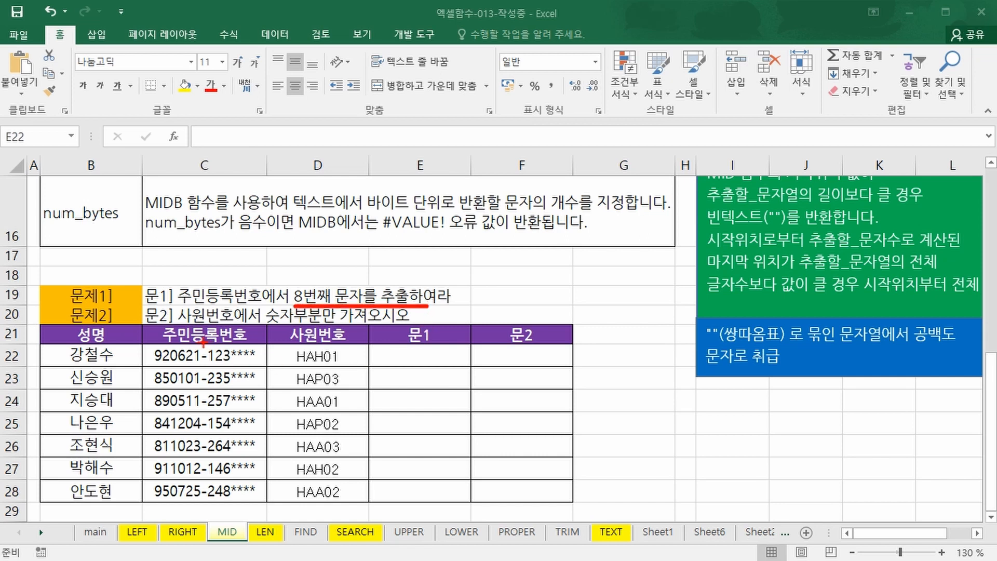
pyautogui.moveTo(203, 343); pyautogui.dragTo(221, 509)
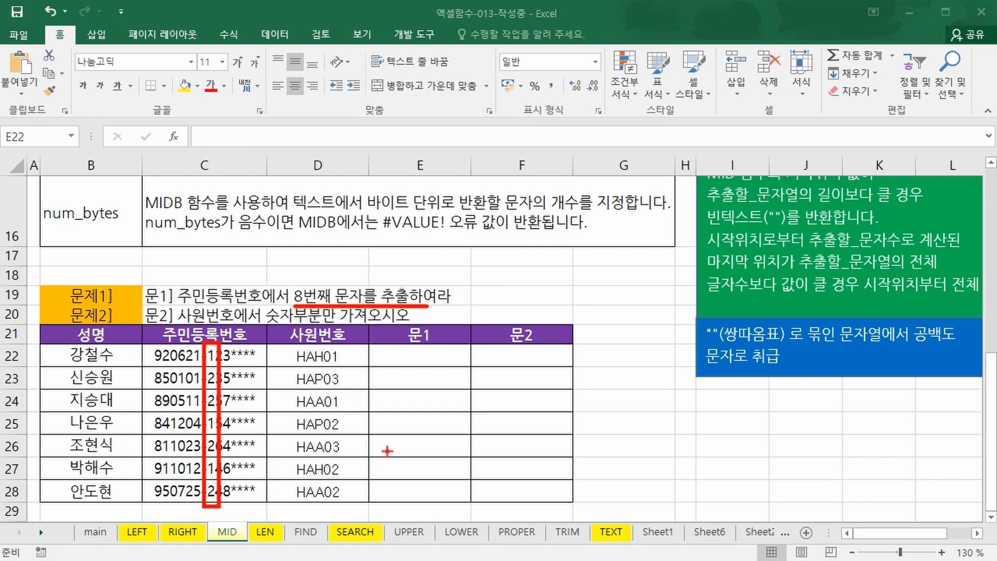
pyautogui.press('Escape')
# Extract the 8th character of the registration number in E22 with =MID(C22,8,1) and fill the formula down to E28.
pyautogui.click(421, 360)
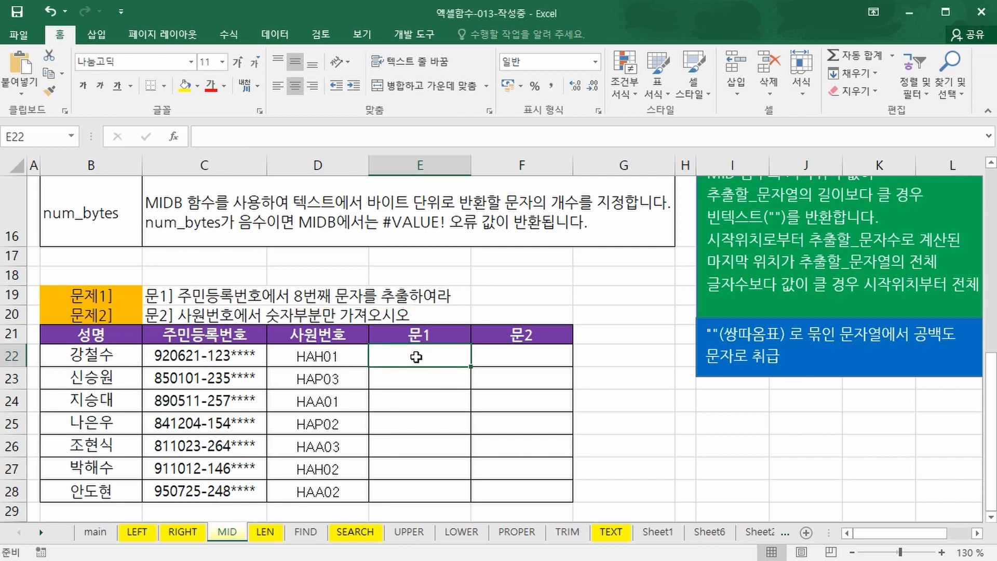
pyautogui.write('=')
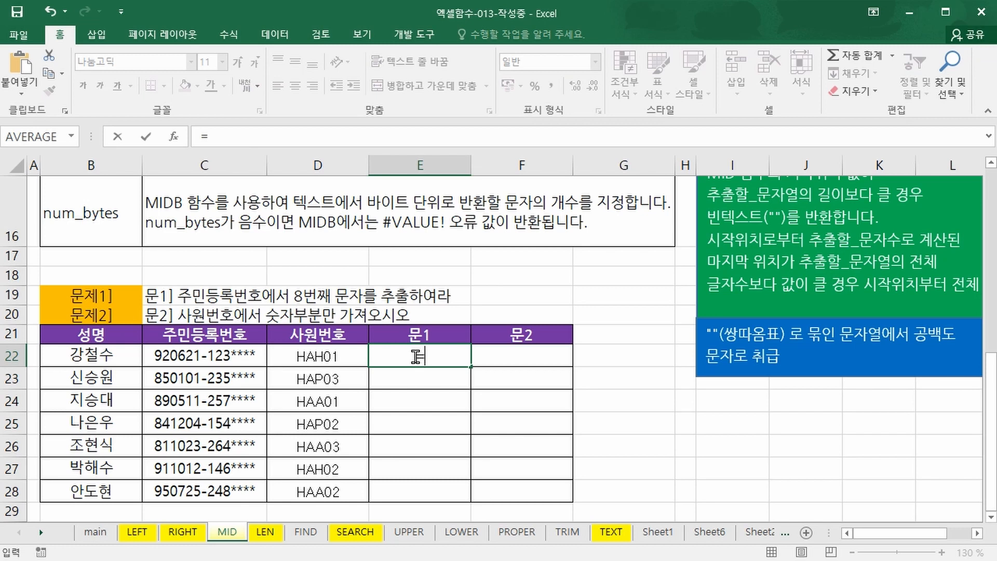
pyautogui.write('mid')
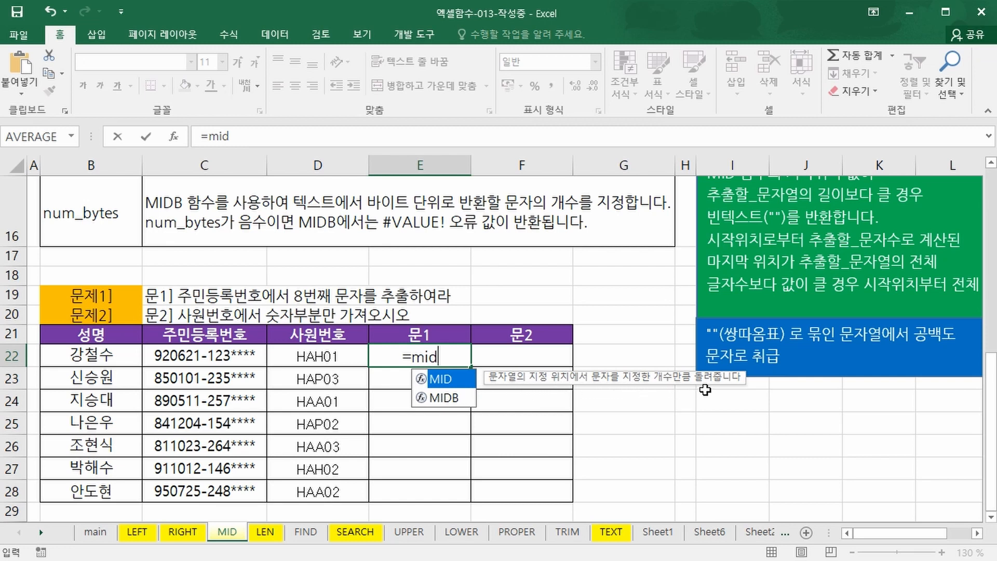
pyautogui.press('Tab')
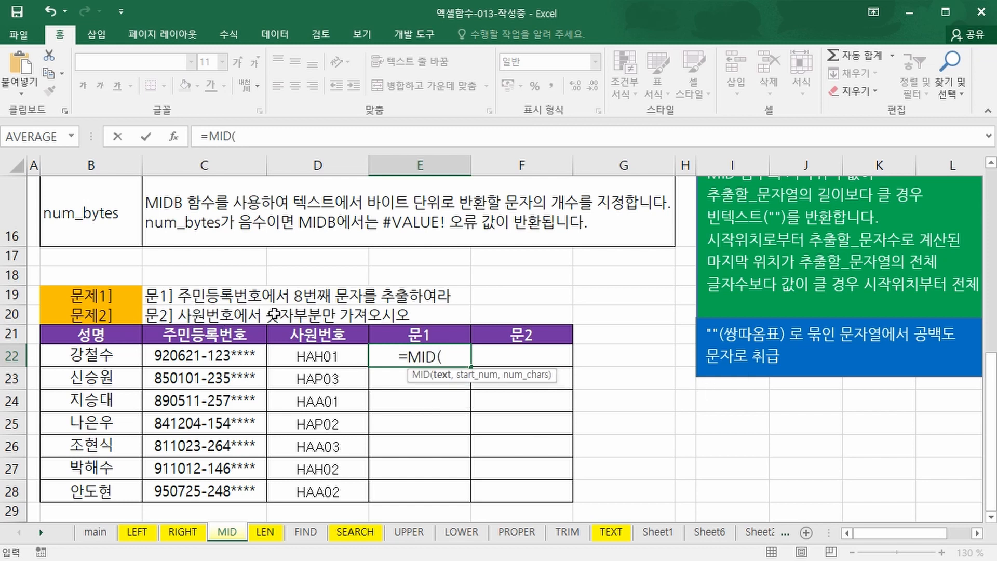
pyautogui.click(193, 358)
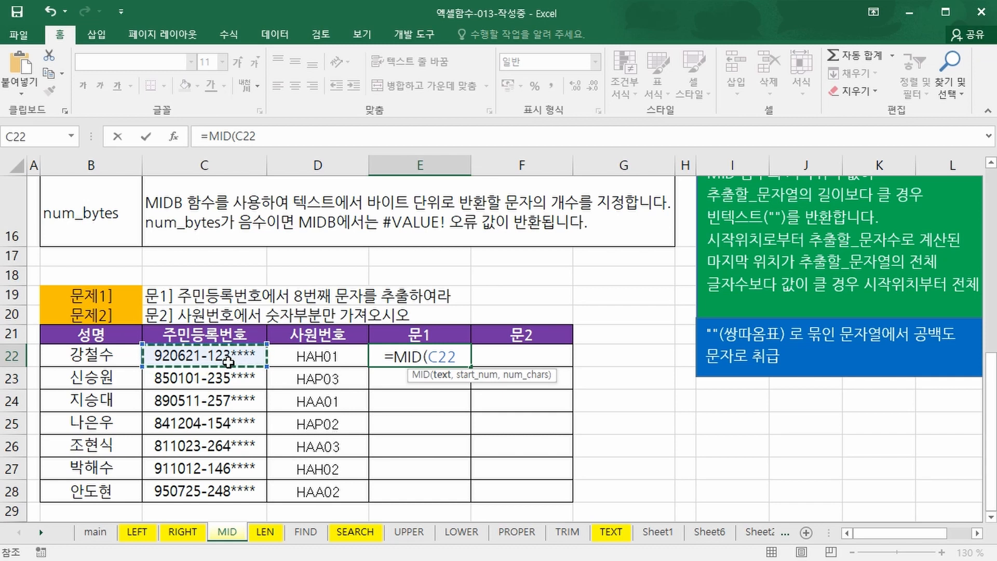
pyautogui.write(',')
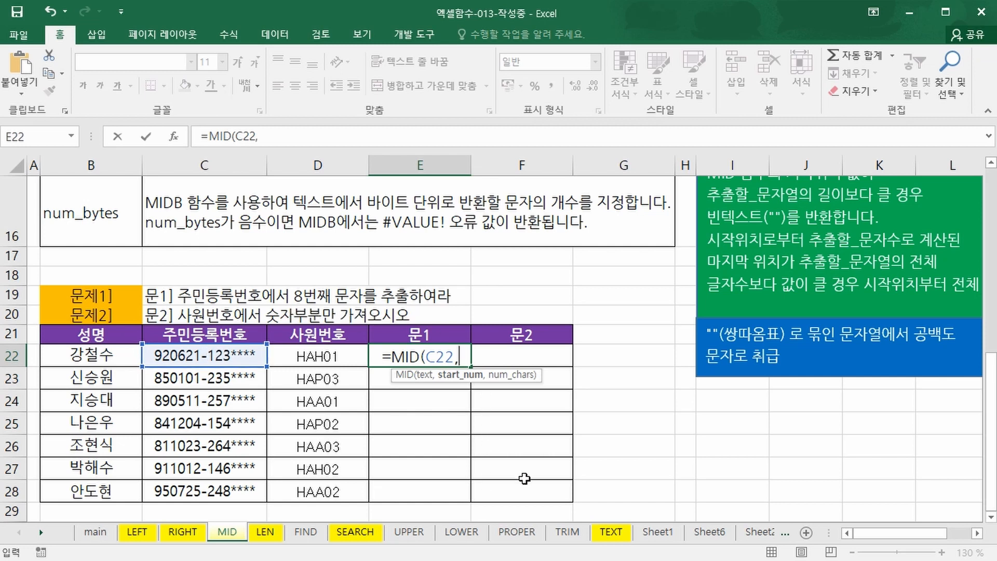
pyautogui.write('8')
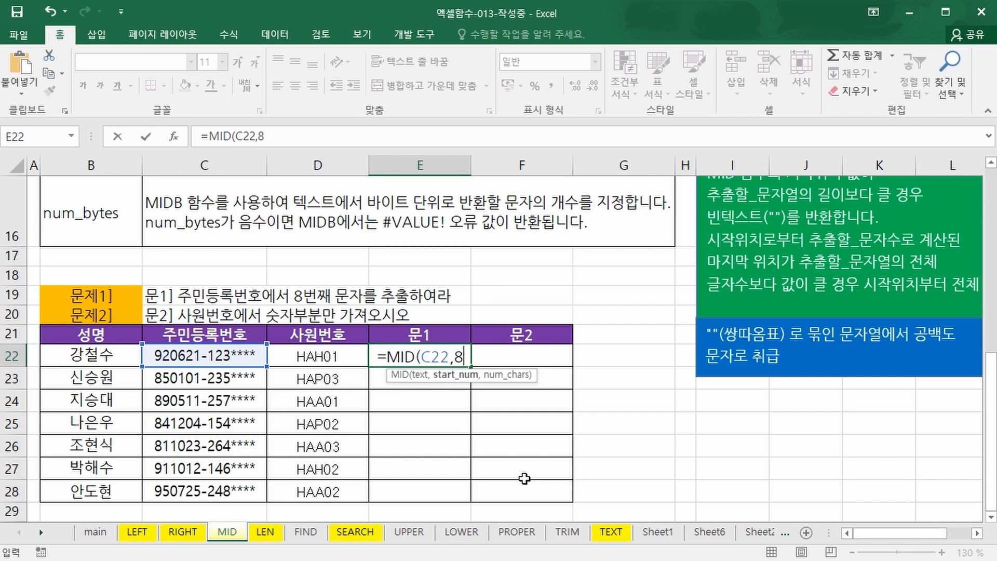
pyautogui.write(',')
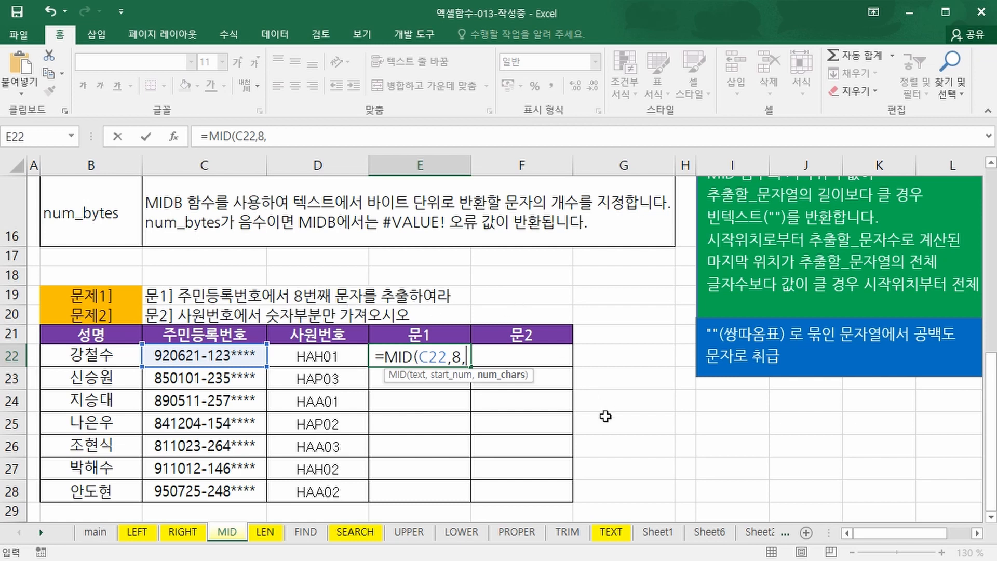
pyautogui.write('1')
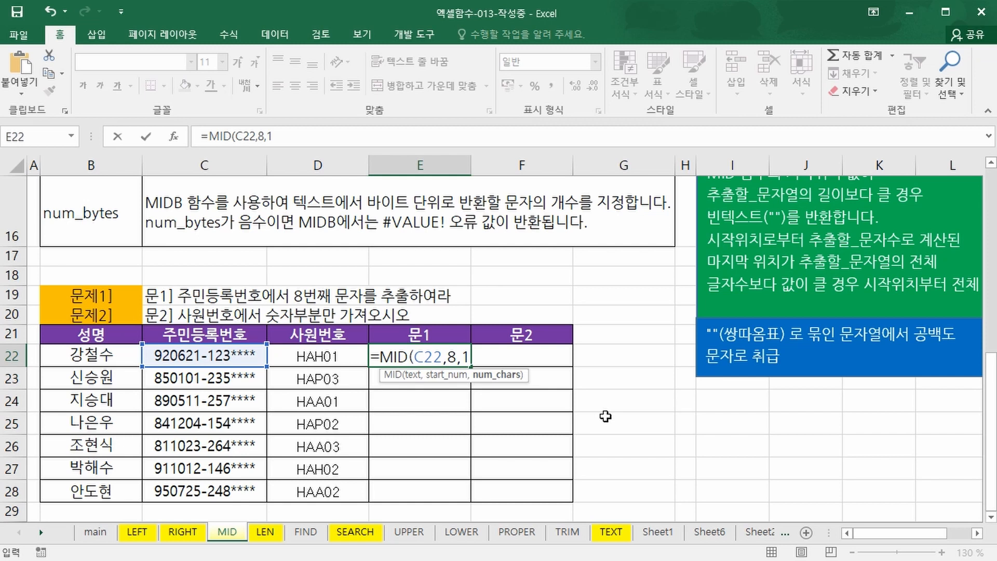
pyautogui.write(')')
pyautogui.press('Return')
pyautogui.press('Up')
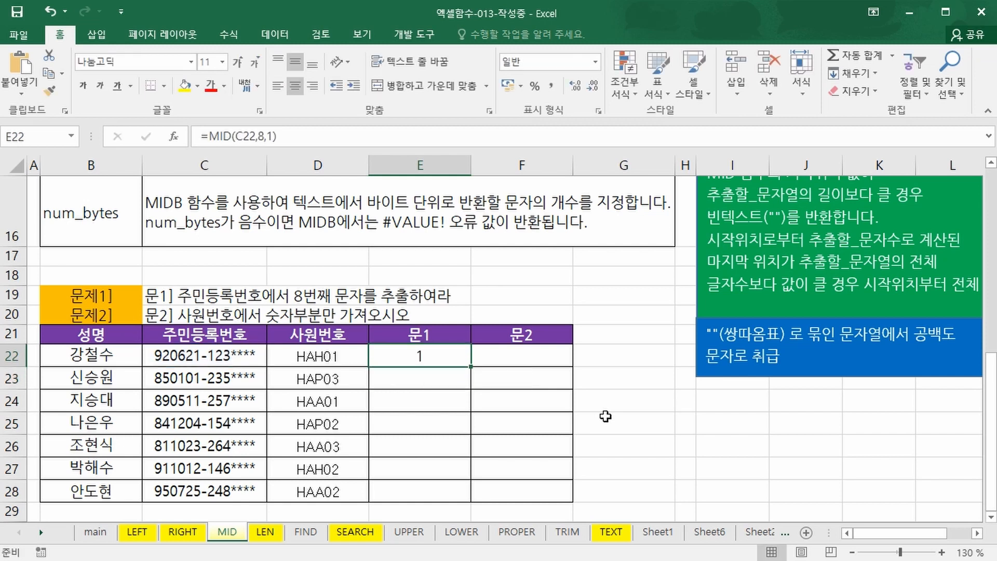
pyautogui.moveTo(471, 367); pyautogui.dragTo(468, 504)
# Box the 8th character in C22:C28 and draw a temporary arrow from it to the results in column E.
pyautogui.click(537, 358)
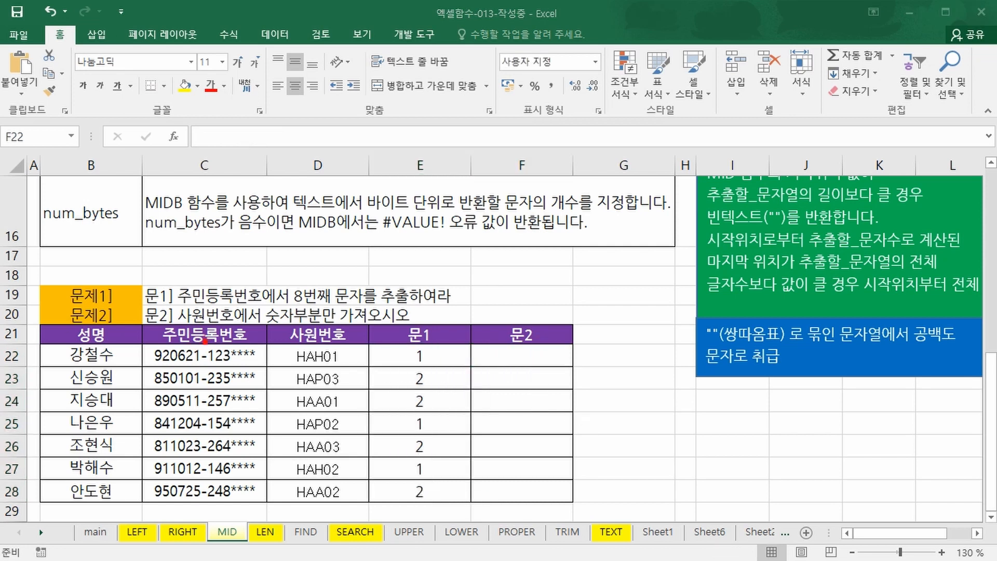
pyautogui.moveTo(205, 341); pyautogui.dragTo(215, 502)
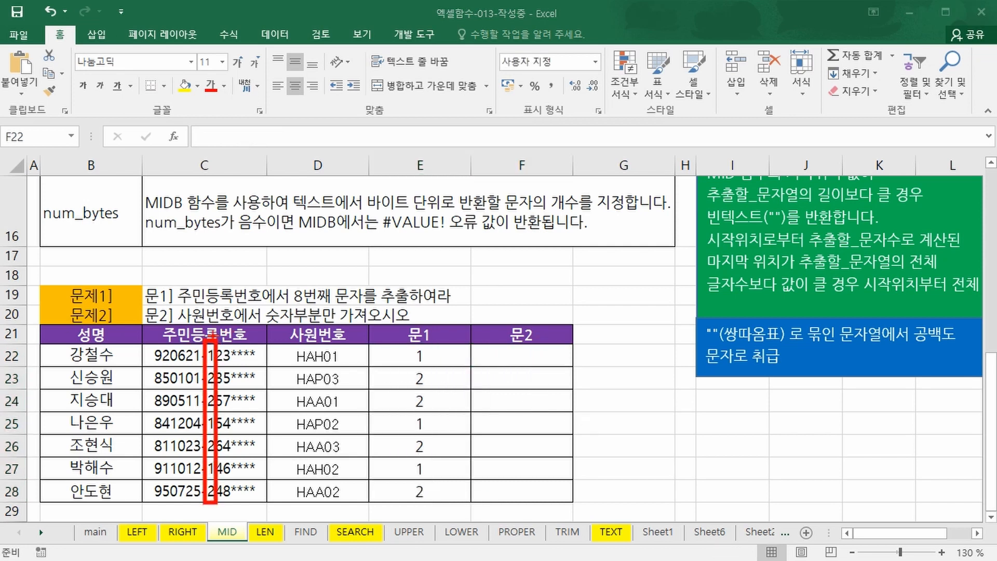
pyautogui.moveTo(211, 345)
pyautogui.mouseDown()
pyautogui.moveTo(295, 319)
pyautogui.moveTo(404, 349)
pyautogui.moveTo(413, 339)
pyautogui.mouseUp()
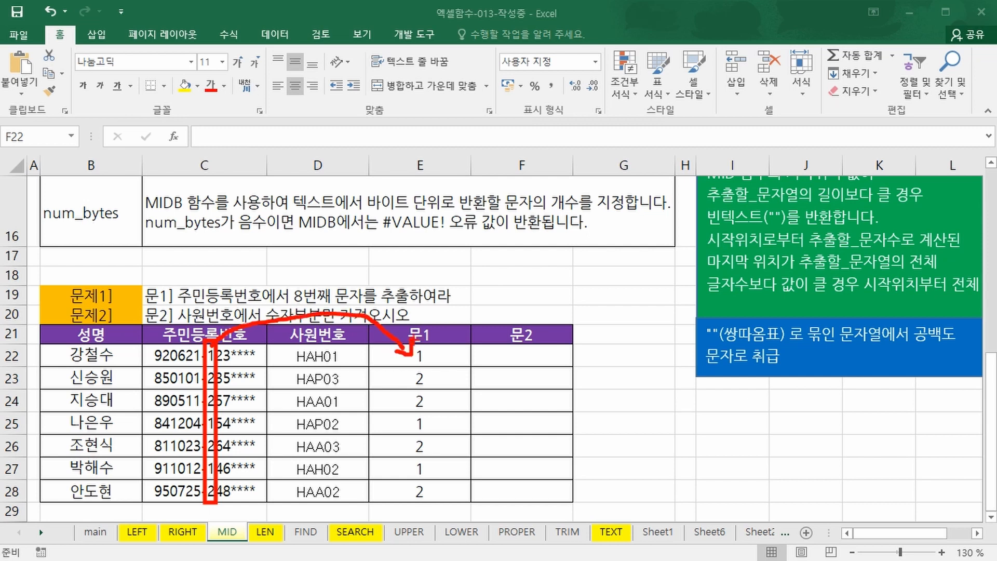
pyautogui.press('Escape')
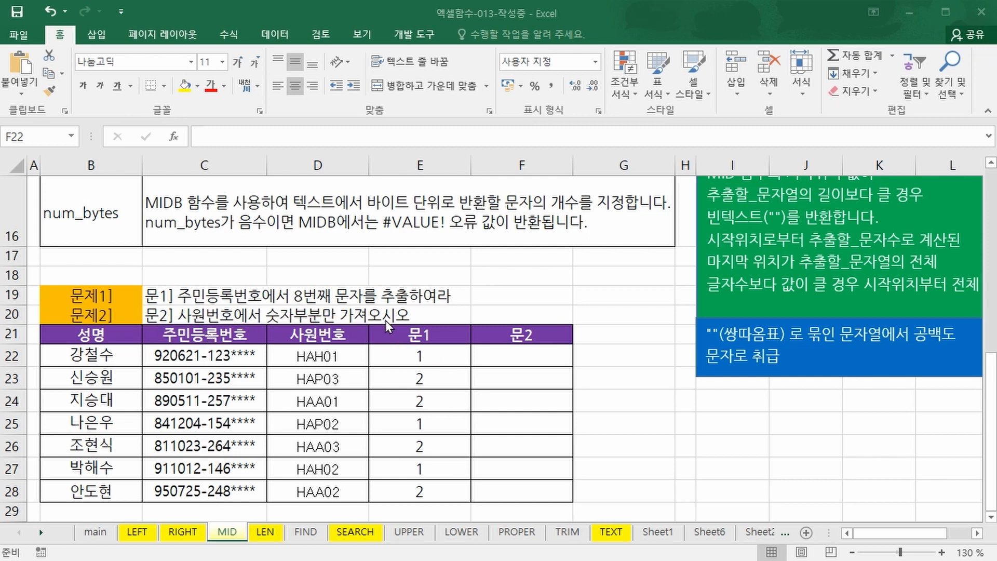
# Mark the numeric ending of the employee numbers in D22:D28 with a temporary box.
pyautogui.hotkey('ctrl', '2')
pyautogui.moveTo(319, 338)
pyautogui.mouseDown()
pyautogui.moveTo(355, 449)
pyautogui.moveTo(343, 505)
pyautogui.mouseUp()
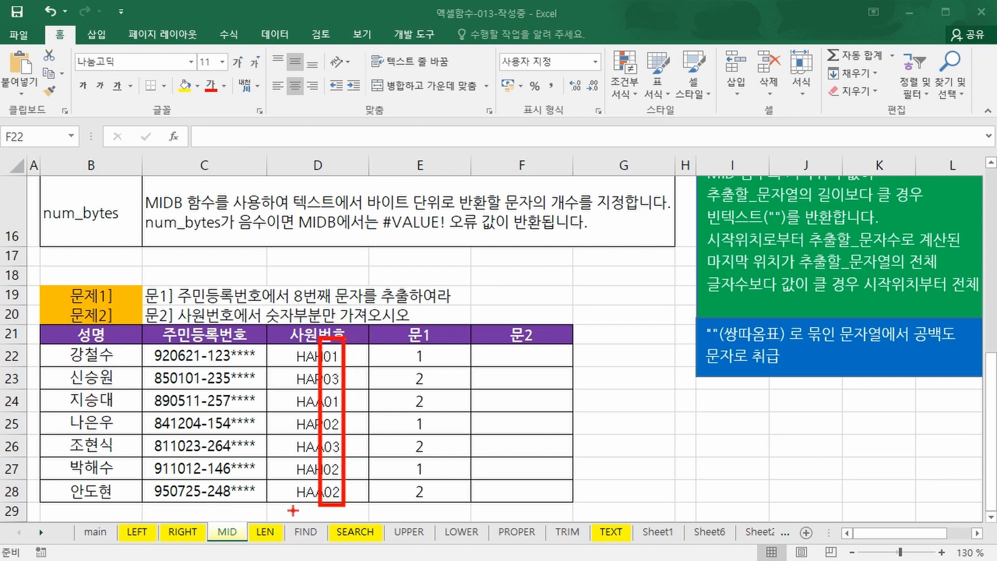
pyautogui.press('Escape')
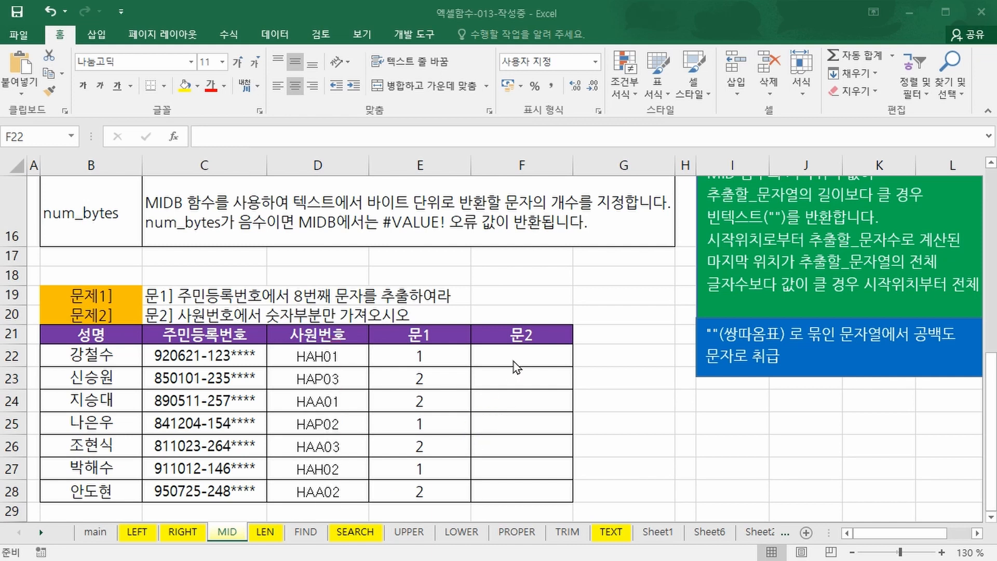
# Select F22 and mark the character positions and whole employee numbers in D22:D28 with temporary drawings.
pyautogui.click(518, 367)
pyautogui.hotkey('ctrl', '2')
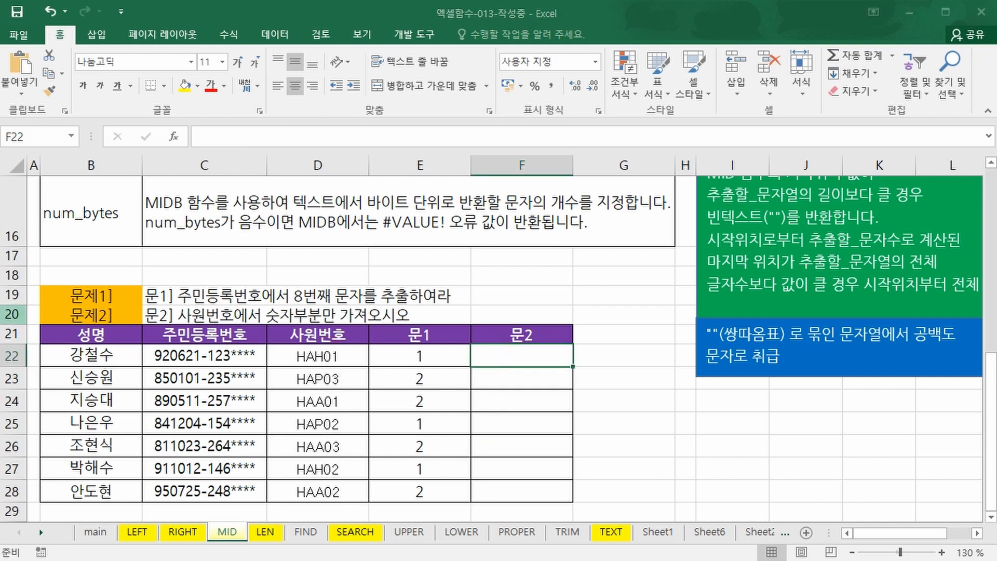
pyautogui.moveTo(297, 347); pyautogui.dragTo(341, 348)
pyautogui.moveTo(302, 344); pyautogui.dragTo(300, 351)
pyautogui.moveTo(289, 346)
pyautogui.mouseDown()
pyautogui.moveTo(313, 372)
pyautogui.moveTo(349, 474)
pyautogui.moveTo(348, 506)
pyautogui.mouseUp()
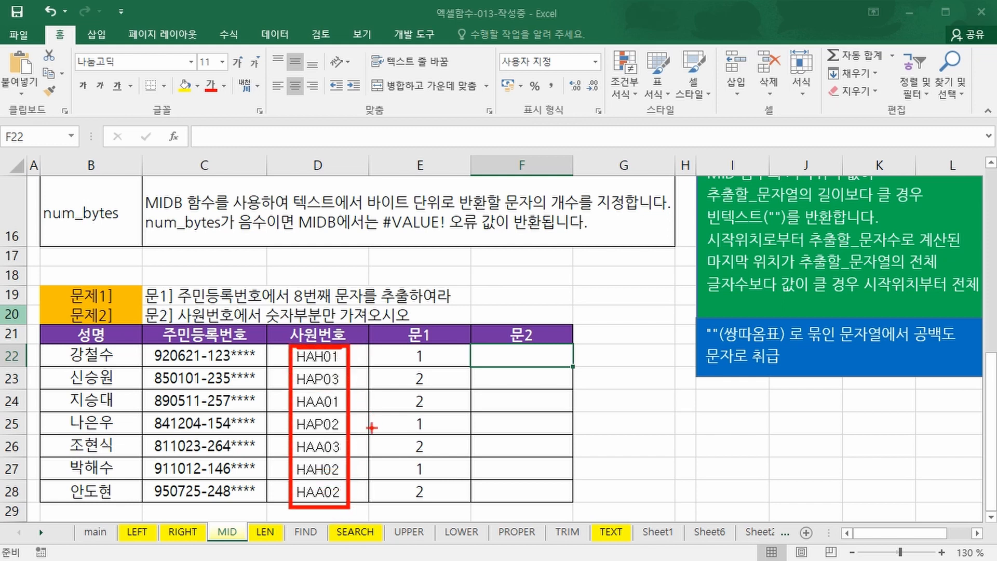
pyautogui.rightClick(524, 354)
# Enter =MID(D22,4,2) in F22 to extract the two-digit numeric part of the employee number.
pyautogui.click(527, 355)
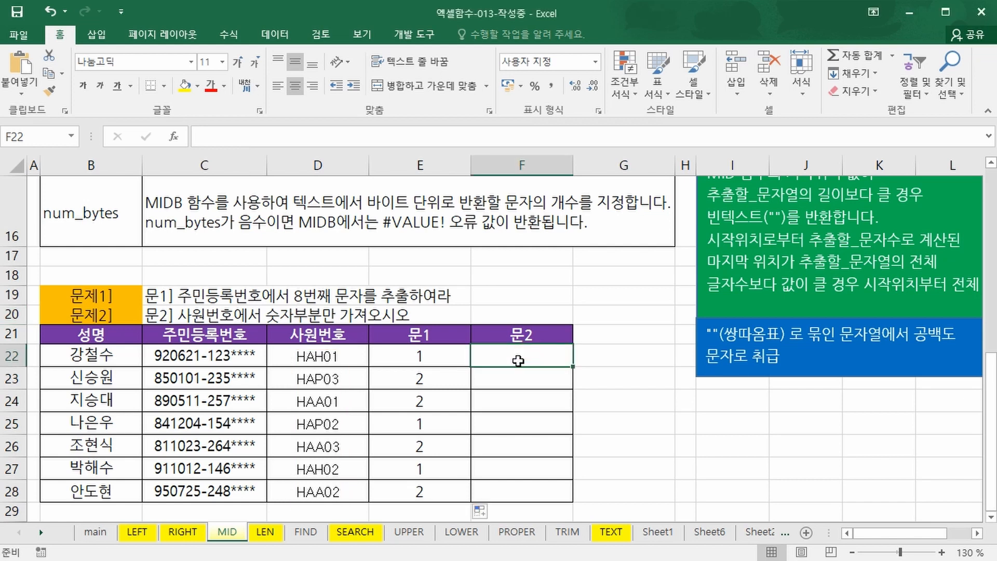
pyautogui.write('=min')
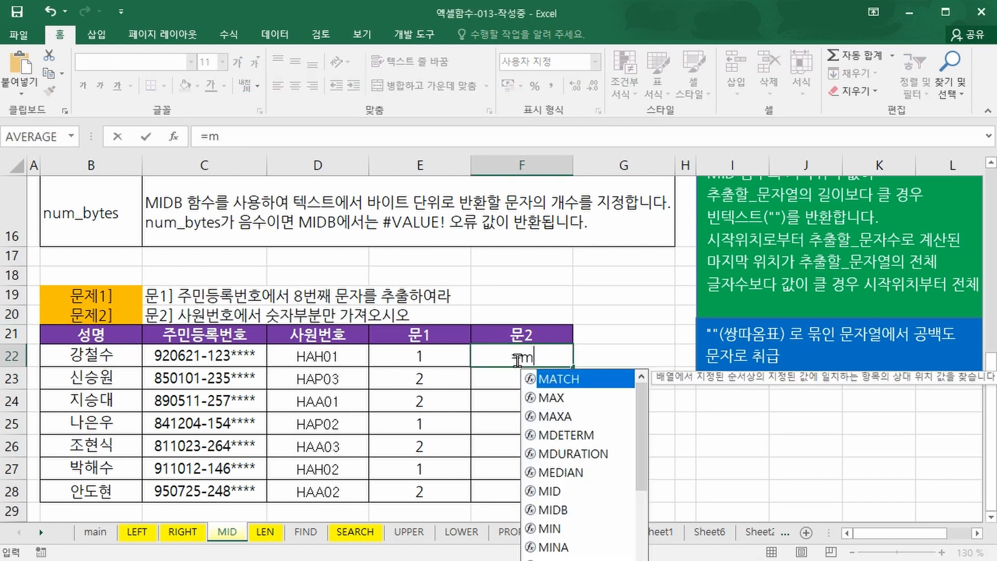
pyautogui.press('BackSpace')
pyautogui.press('BackSpace')
pyautogui.write('id')
pyautogui.doubleClick(538, 378)
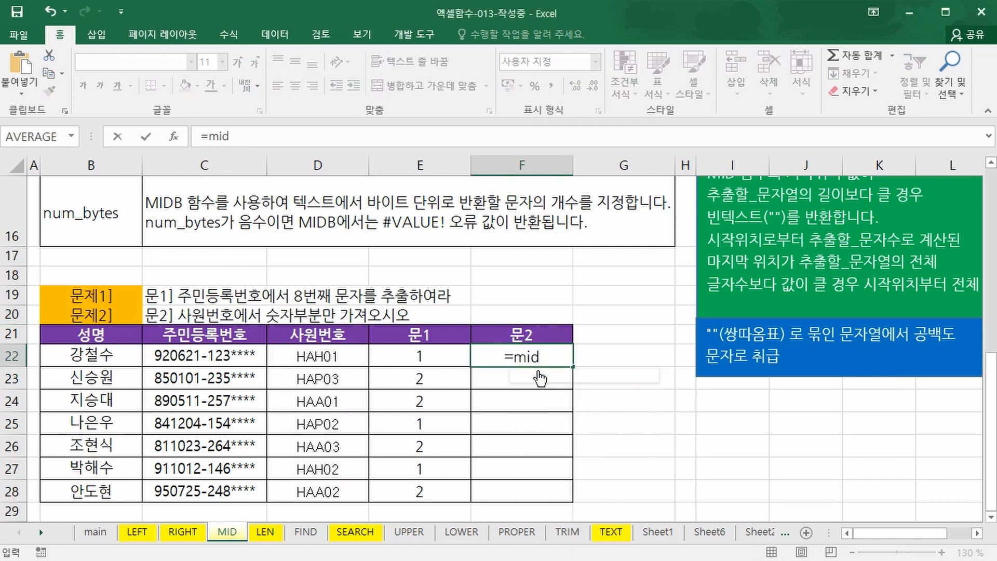
pyautogui.click(312, 357)
pyautogui.write(',')
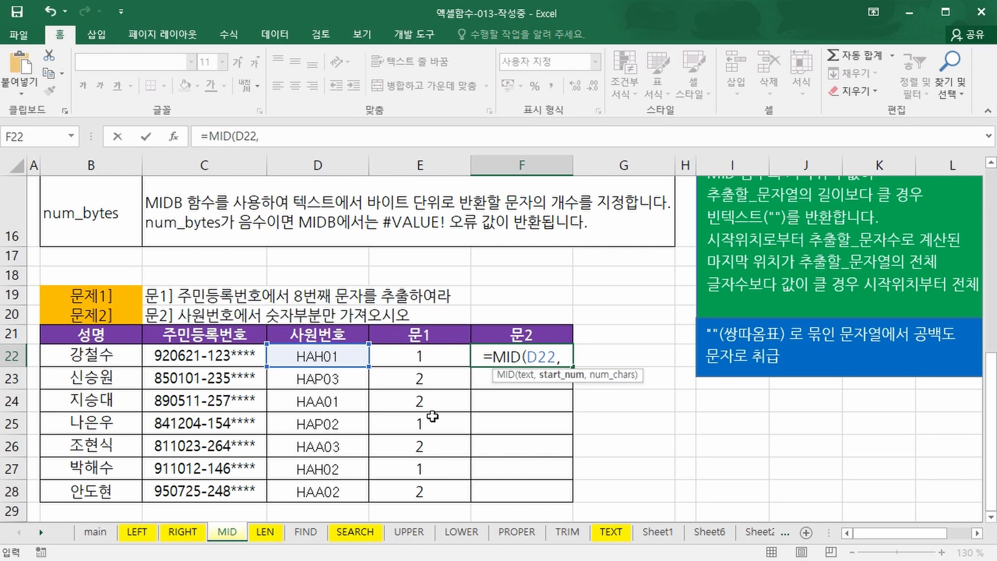
pyautogui.write('4,')
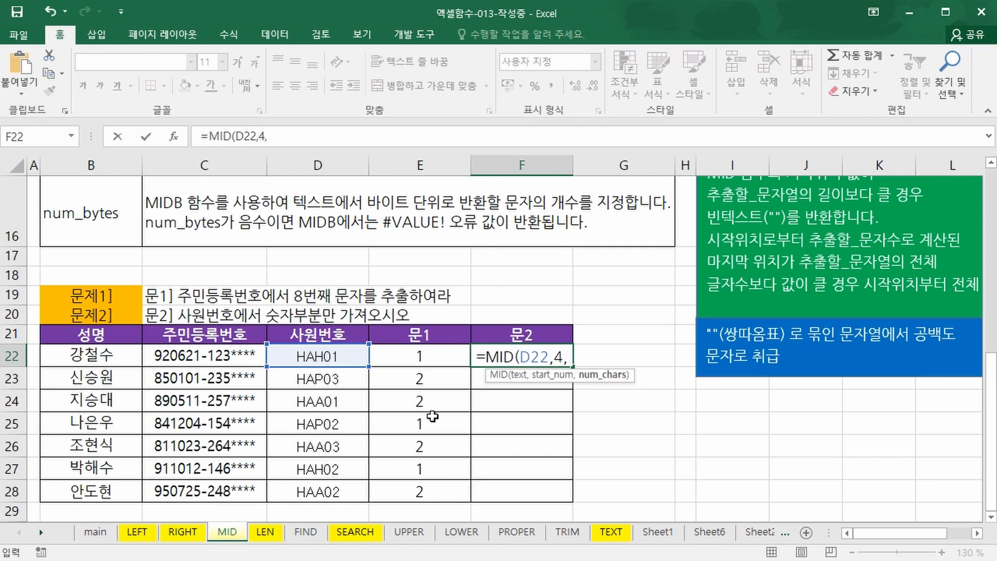
pyautogui.write('2)')
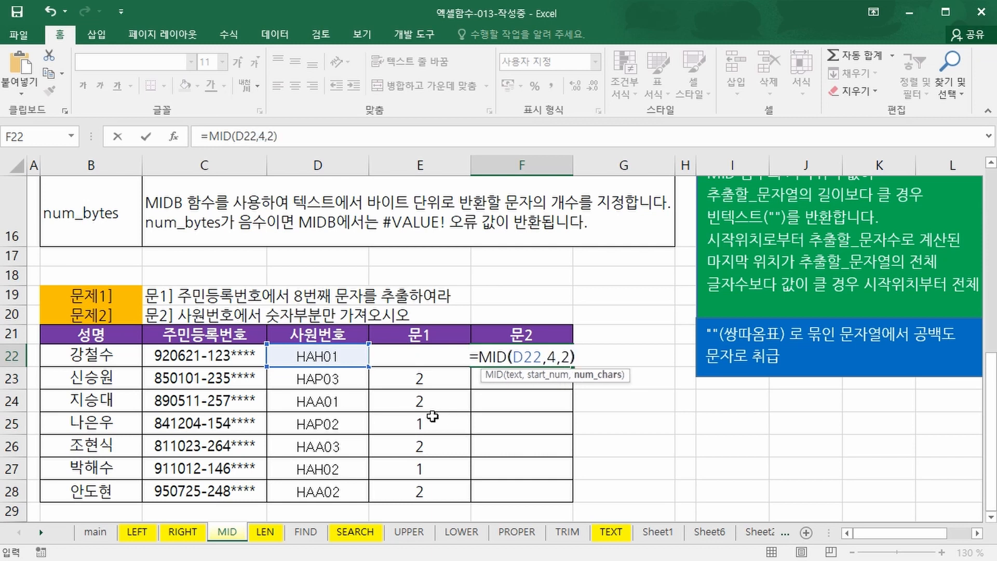
pyautogui.press('Return')
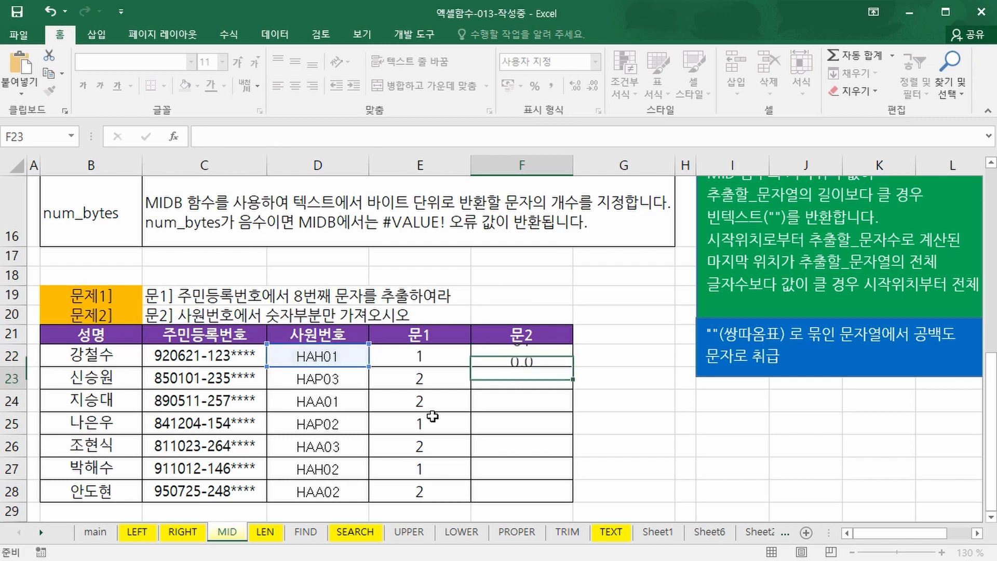
# Fill the F22 formula down to F28 for all the employee numbers.
pyautogui.press('Up')
pyautogui.doubleClick(573, 366)
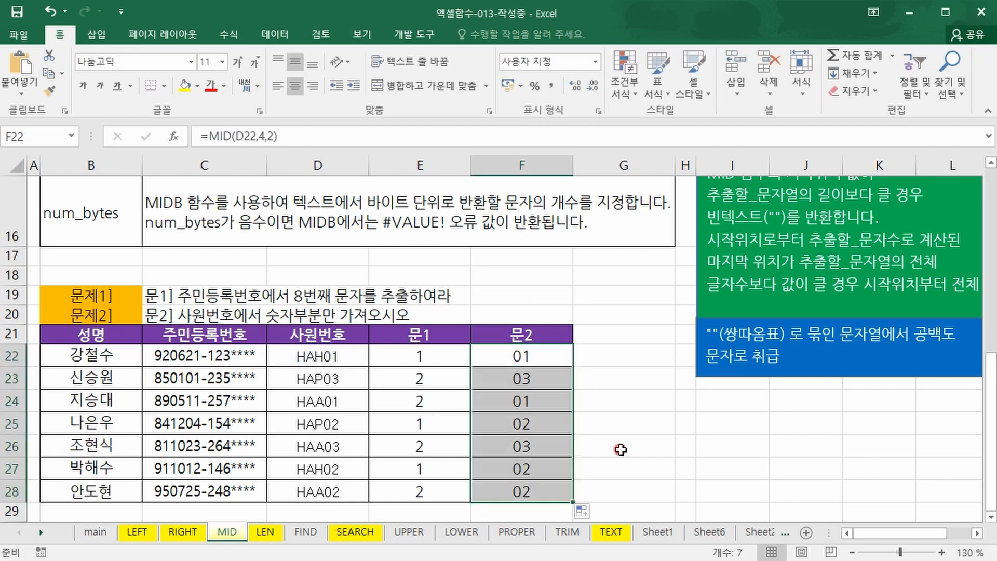
pyautogui.click(621, 449)
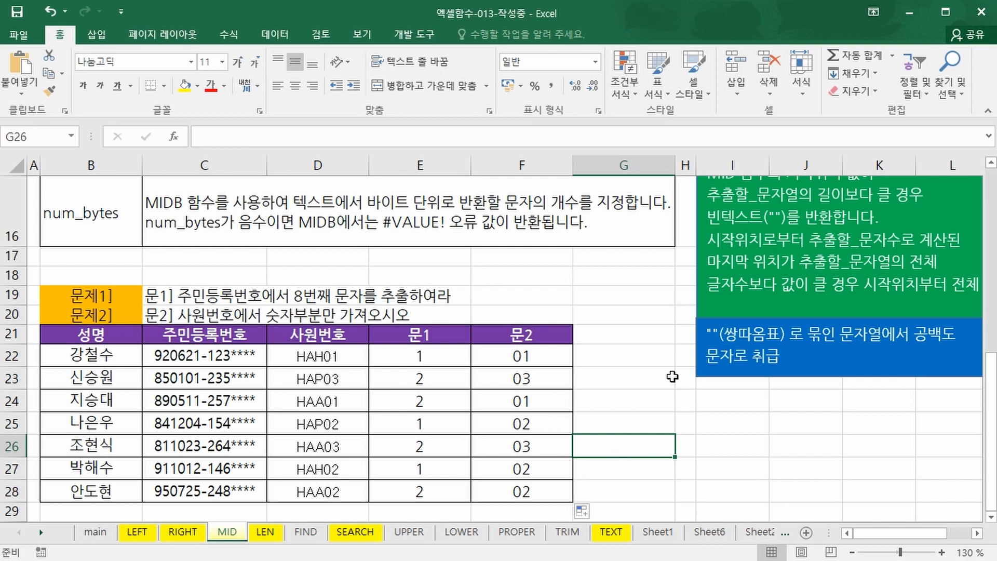
pyautogui.click(596, 361)
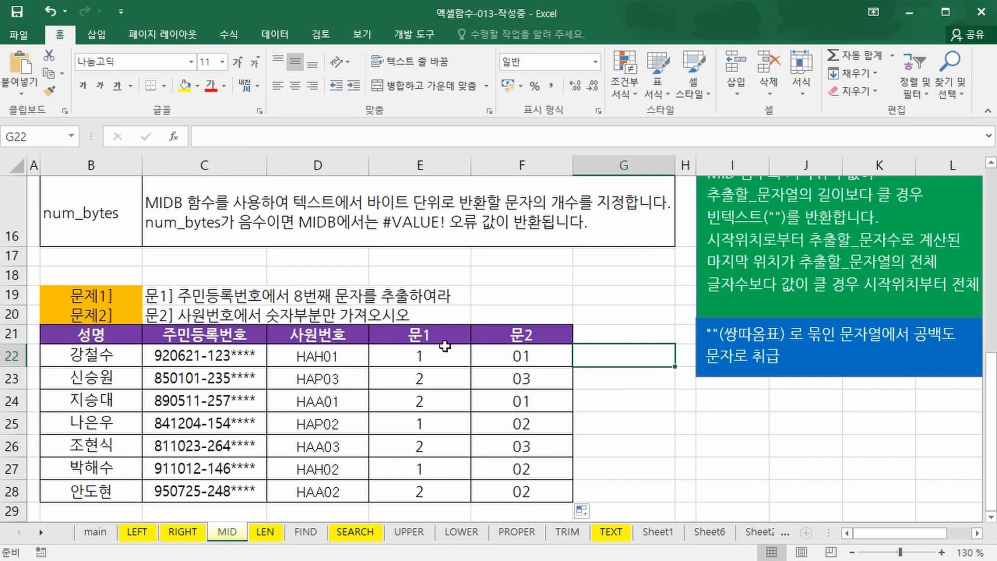
pyautogui.click(409, 349)
pyautogui.click(638, 349)
pyautogui.click(442, 381)
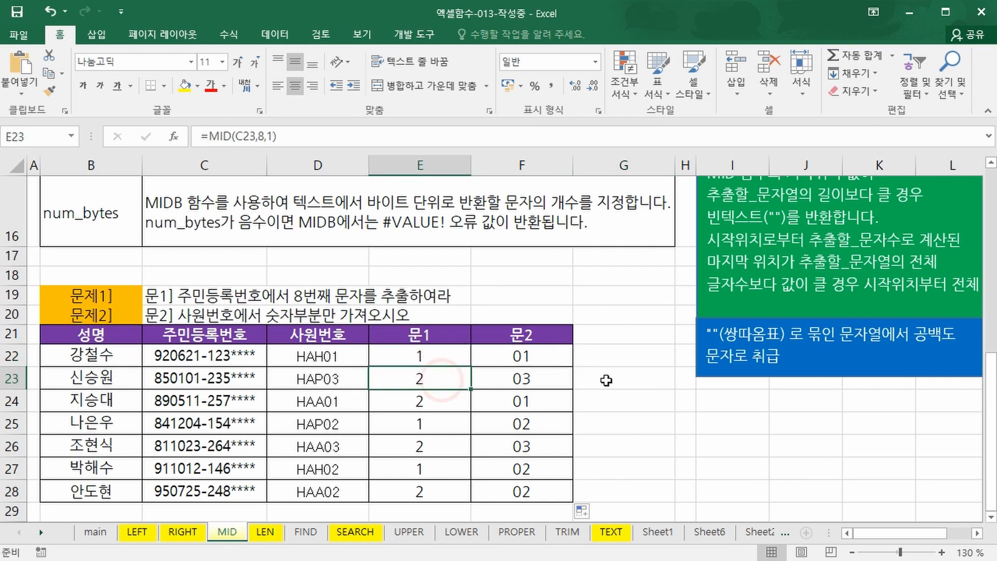
pyautogui.click(597, 379)
# Start an IF formula in G22 that tests whether E22 equals the text "1".
pyautogui.click(608, 357)
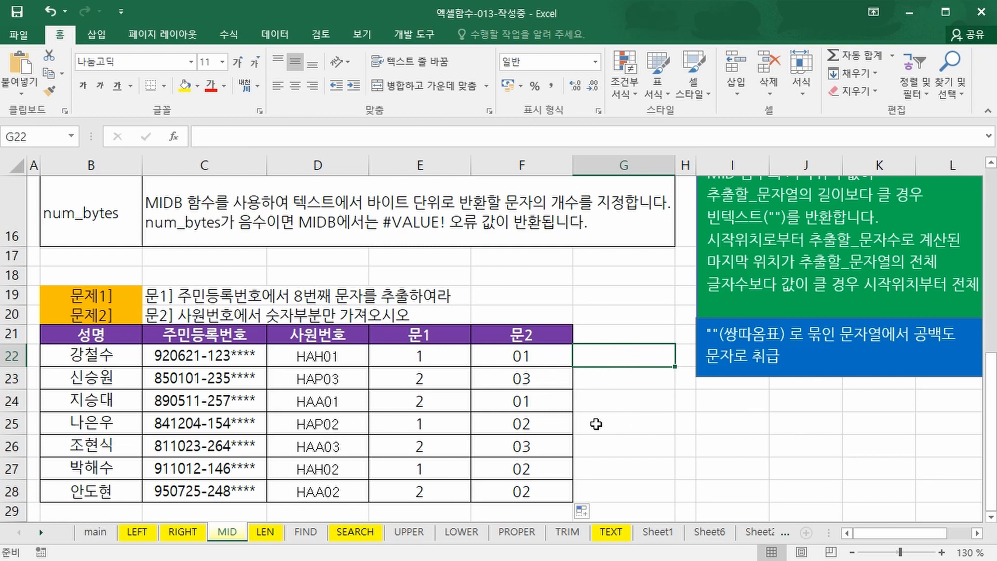
pyautogui.write('=ㅏㄹ')
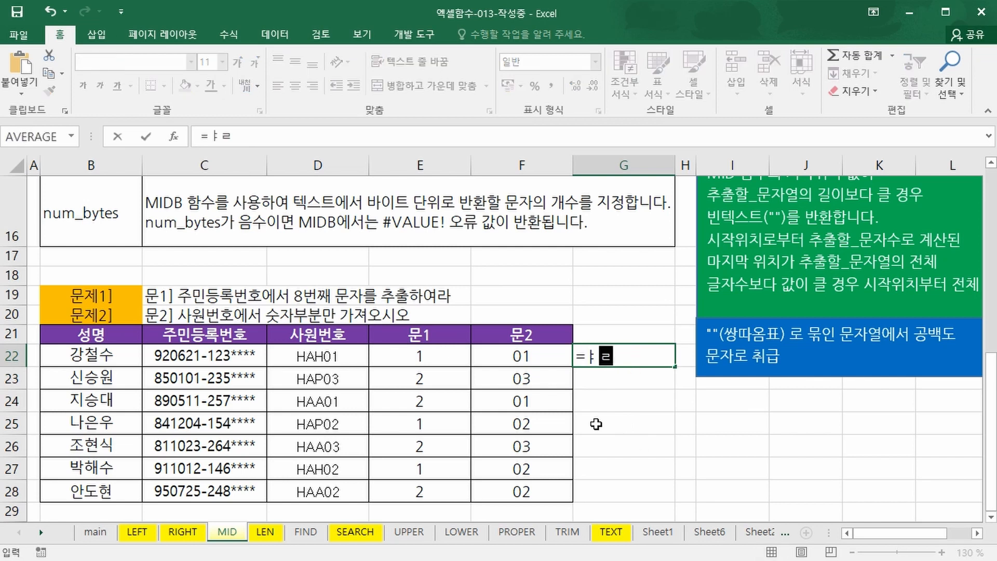
pyautogui.press('BackSpace')
pyautogui.press('BackSpace')
pyautogui.write('IF(')
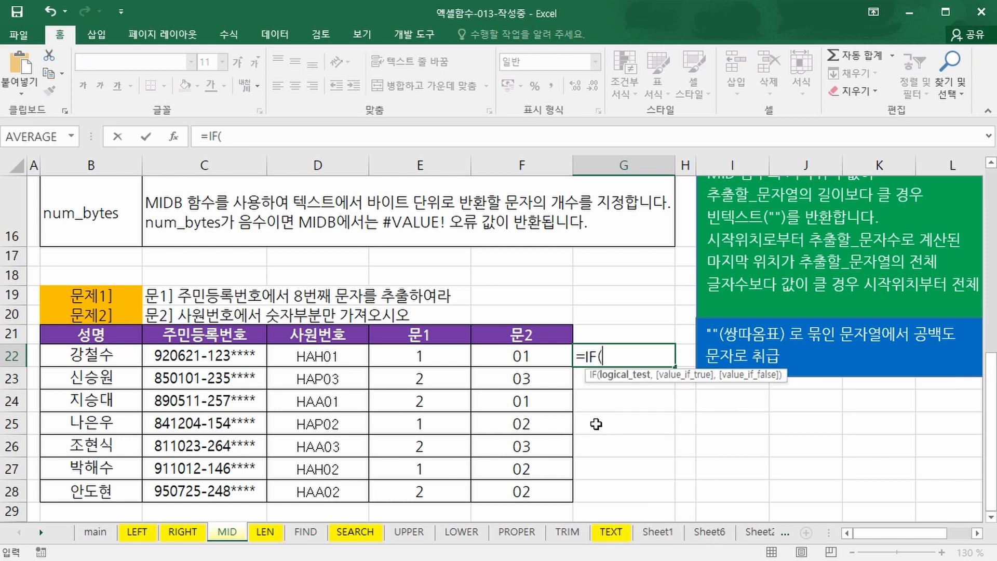
pyautogui.click(400, 357)
pyautogui.write('=')
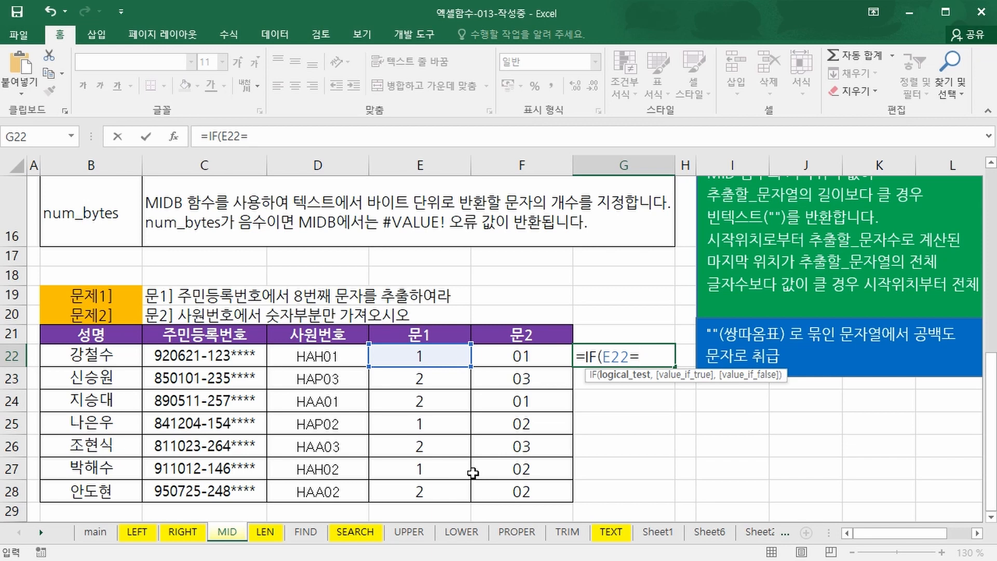
pyautogui.write('"1"')
# Mark the value in E22 with a temporary red box and clear the drawing.
pyautogui.hotkey('ctrl', '2')
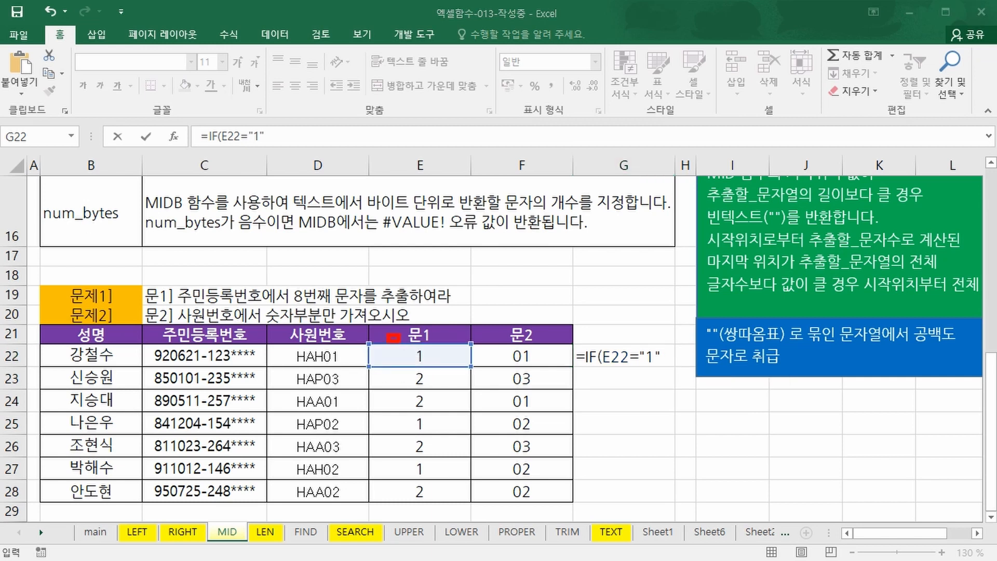
pyautogui.moveTo(387, 336); pyautogui.dragTo(457, 370)
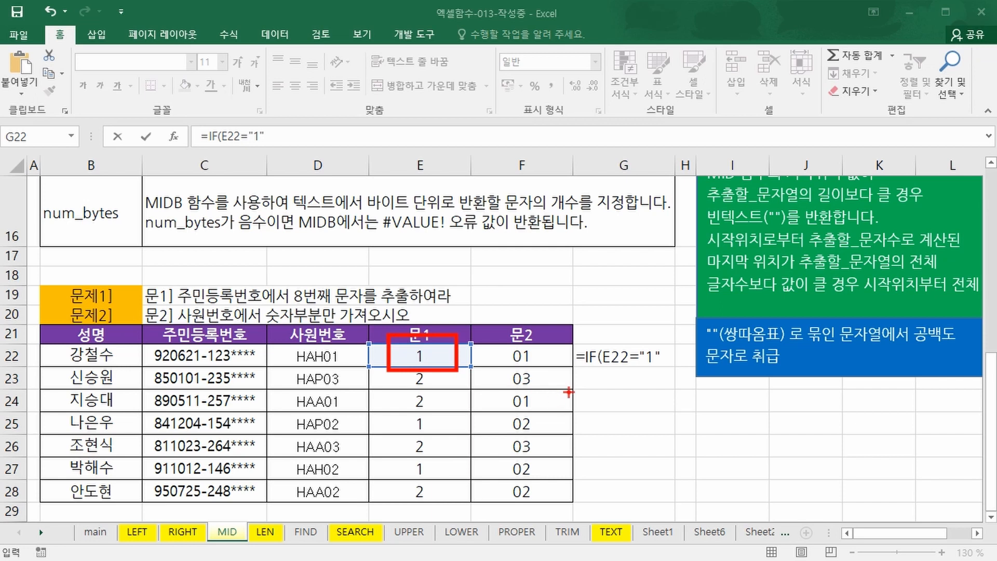
pyautogui.press('Escape')
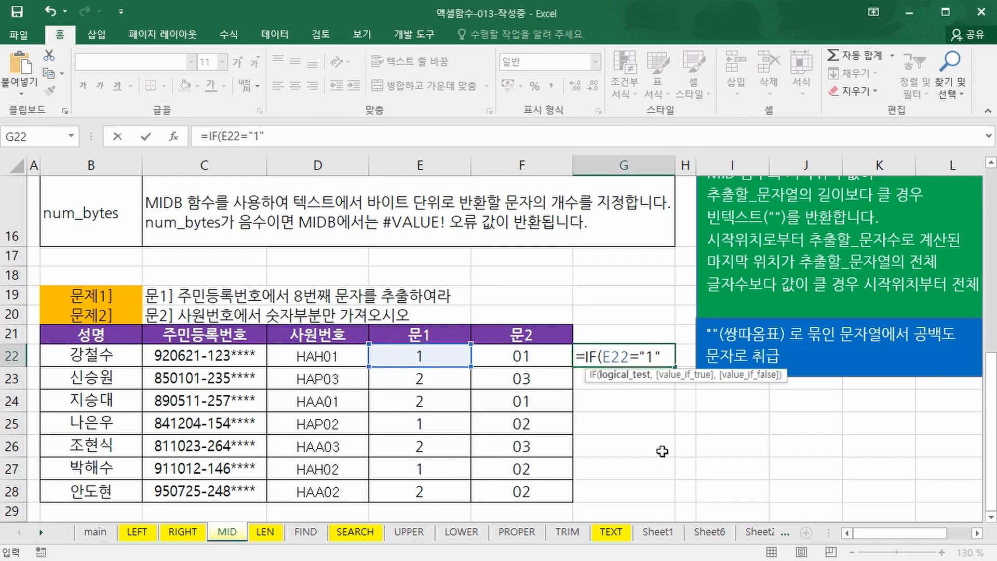
# Complete the G22 IF formula with "남자" when true and "여자" when false, and fill it down to G28.
pyautogui.write(',')
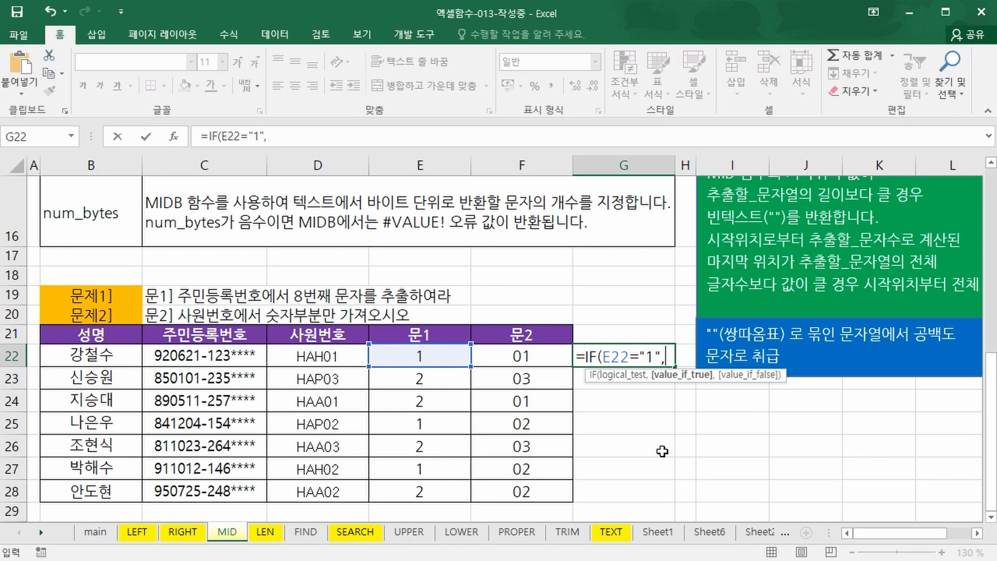
pyautogui.write('"남ㅈ')
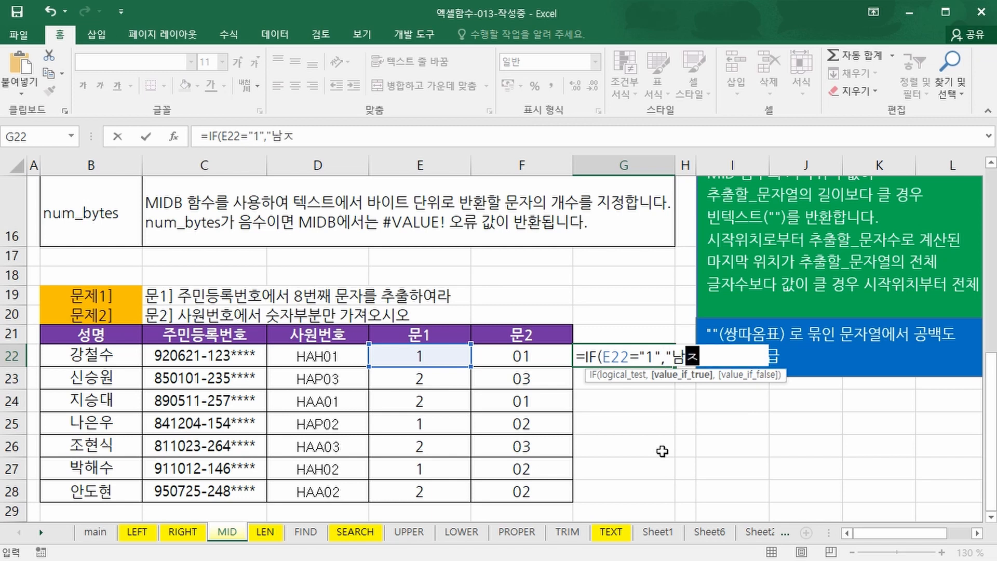
pyautogui.write('",')
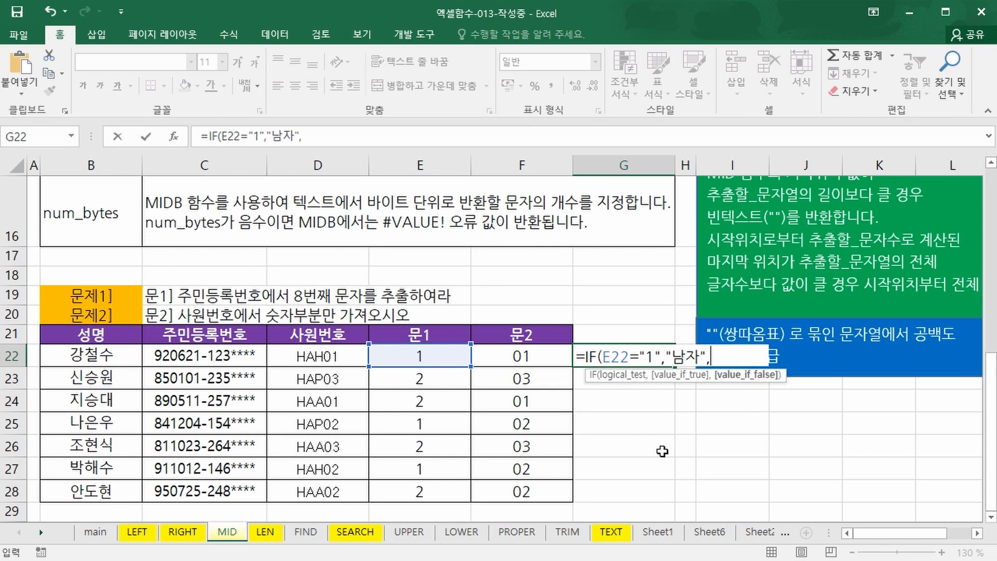
pyautogui.write('"여자')
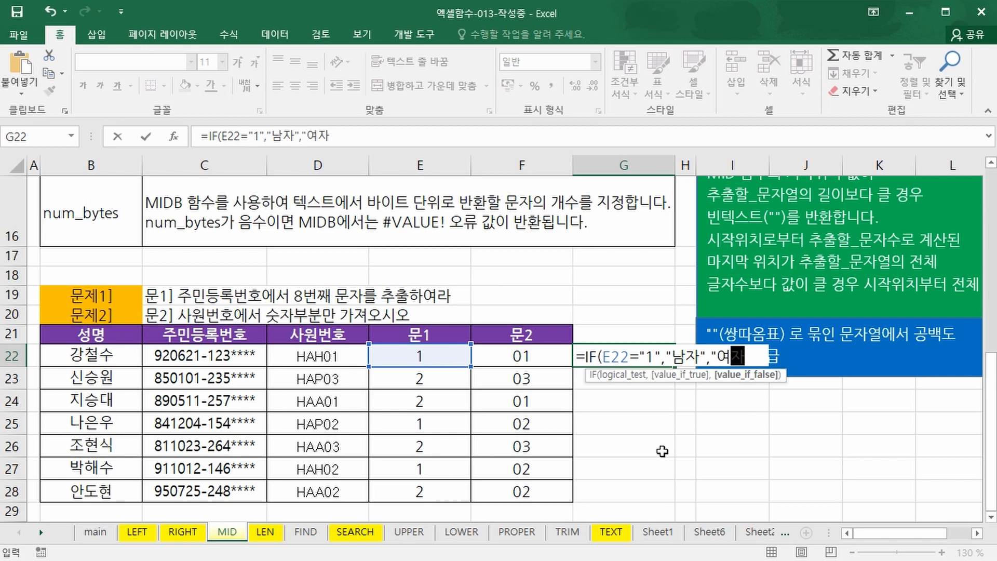
pyautogui.write('"')
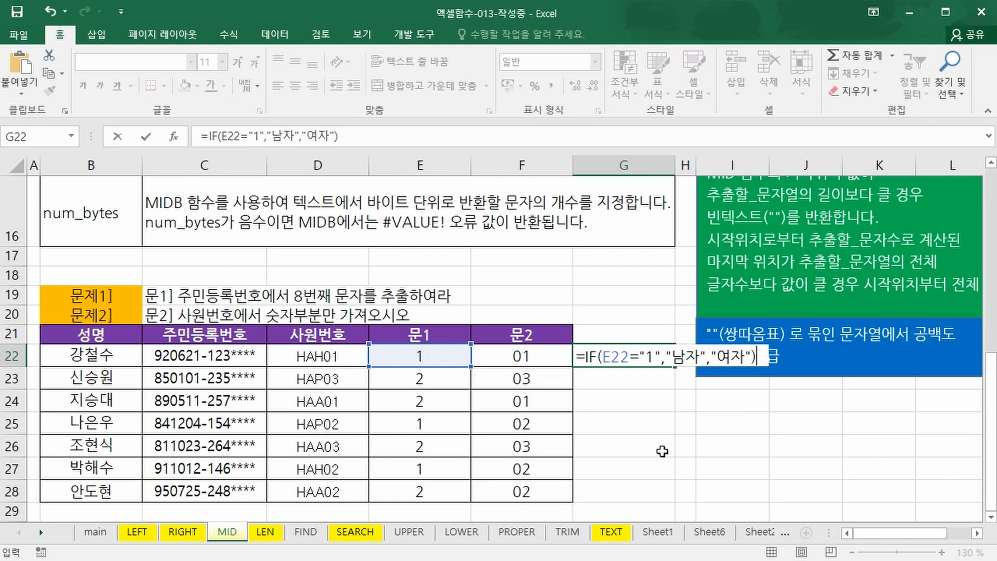
pyautogui.press('Return')
pyautogui.click(649, 357)
pyautogui.doubleClick(675, 366)
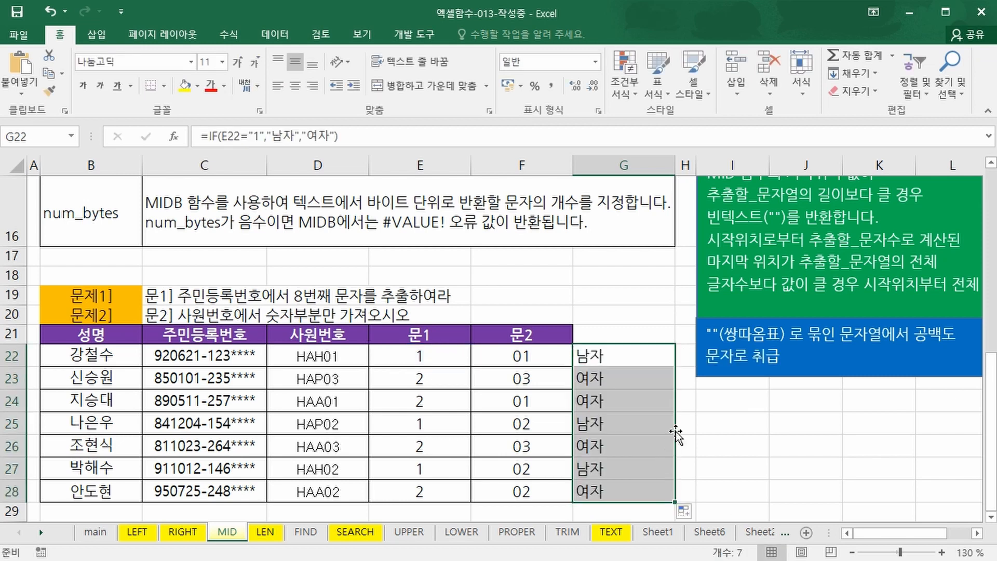
# Examine the E22 reference inside the IF formula of G22 without changing it.
pyautogui.click(655, 358)
pyautogui.doubleClick(658, 359)
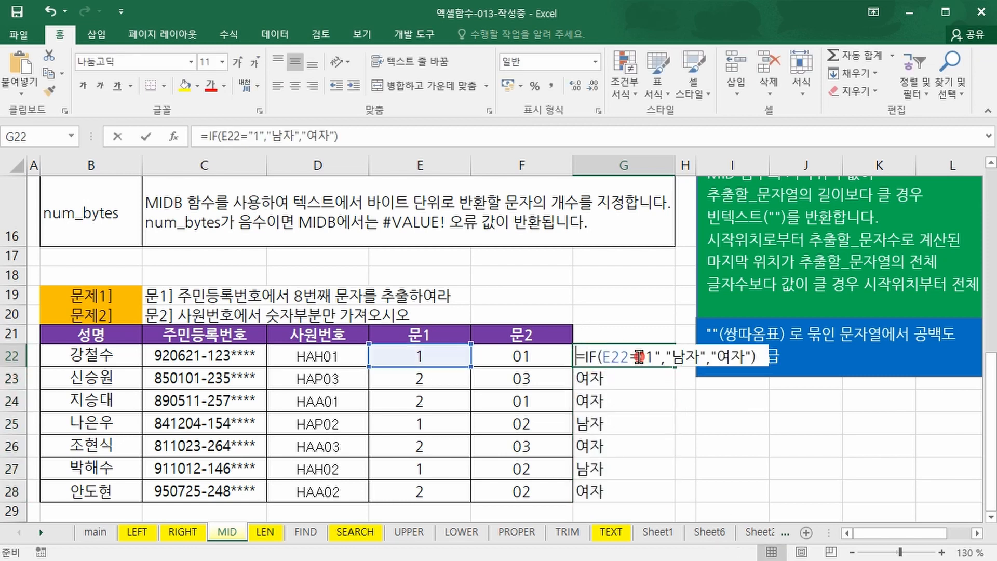
pyautogui.doubleClick(606, 357)
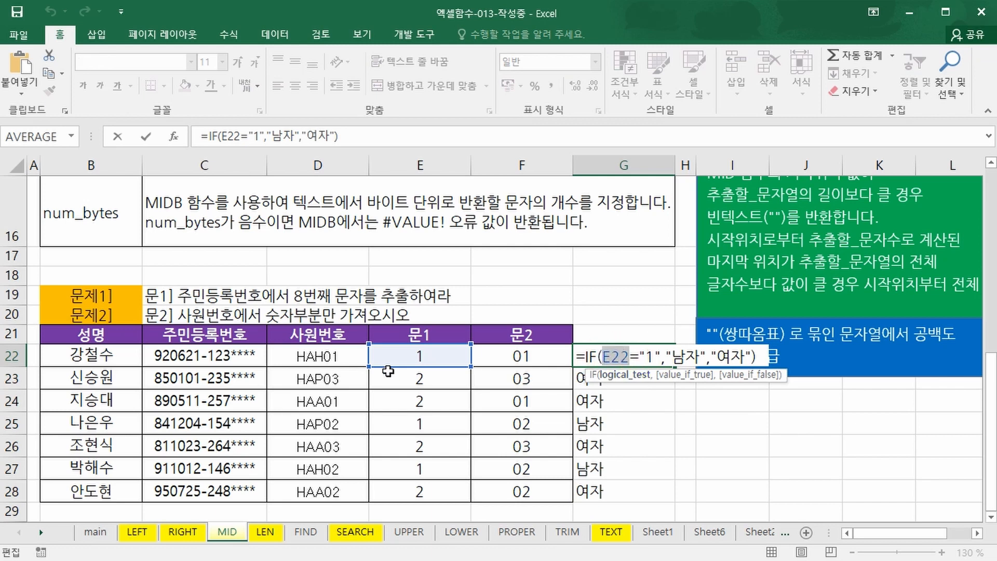
pyautogui.press('Escape')
# Copy MID(C22,8,1) from the formula in E22, leaving out the equals sign.
pyautogui.click(421, 356)
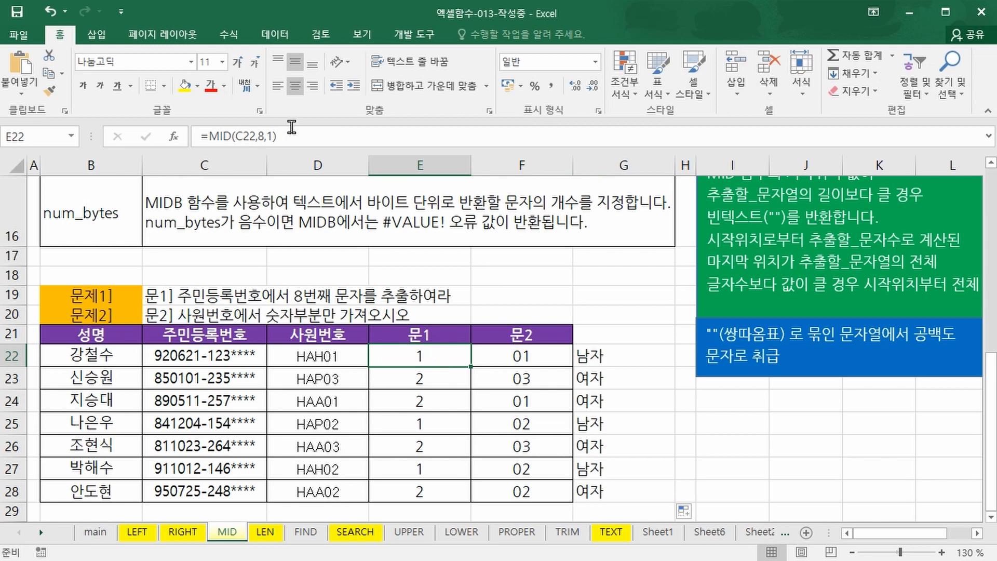
pyautogui.moveTo(277, 136); pyautogui.dragTo(208, 135)
pyautogui.hotkey('ctrl', 'c')
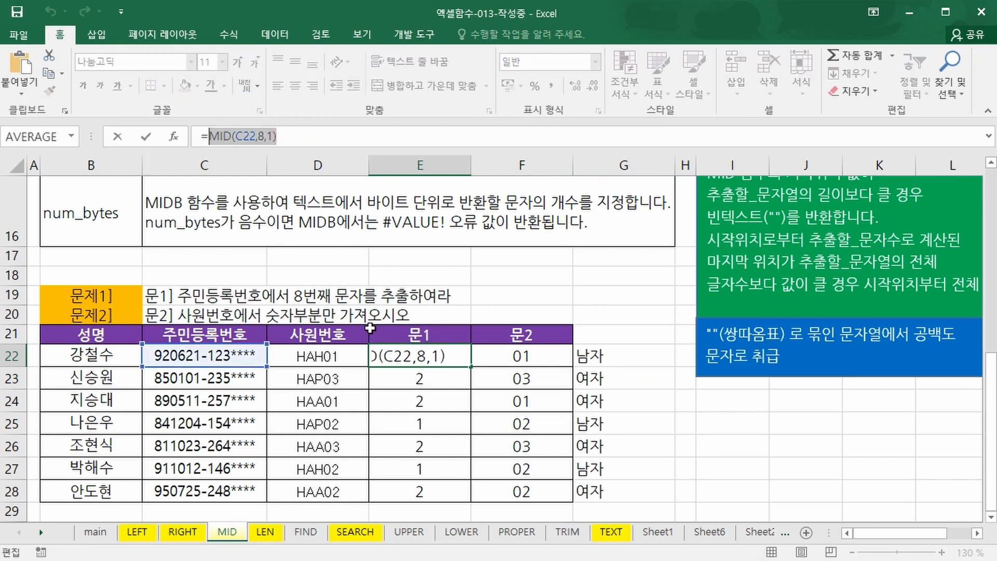
pyautogui.press('Escape')
# Replace the E22 reference in G22's IF formula with the copied MID(C22,8,1) and fill the formula down to G28.
pyautogui.click(598, 357)
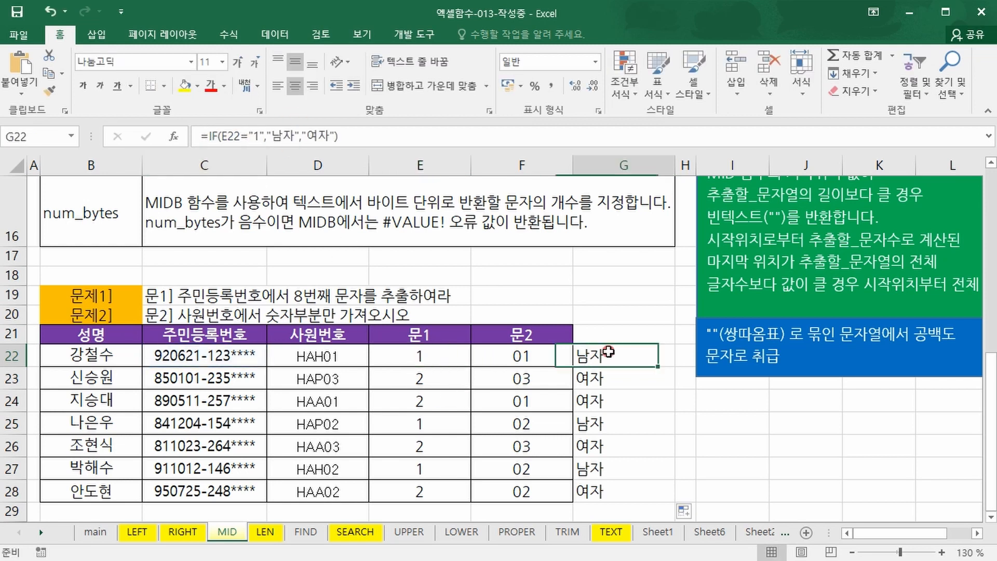
pyautogui.click(228, 136)
pyautogui.moveTo(228, 136); pyautogui.dragTo(241, 136)
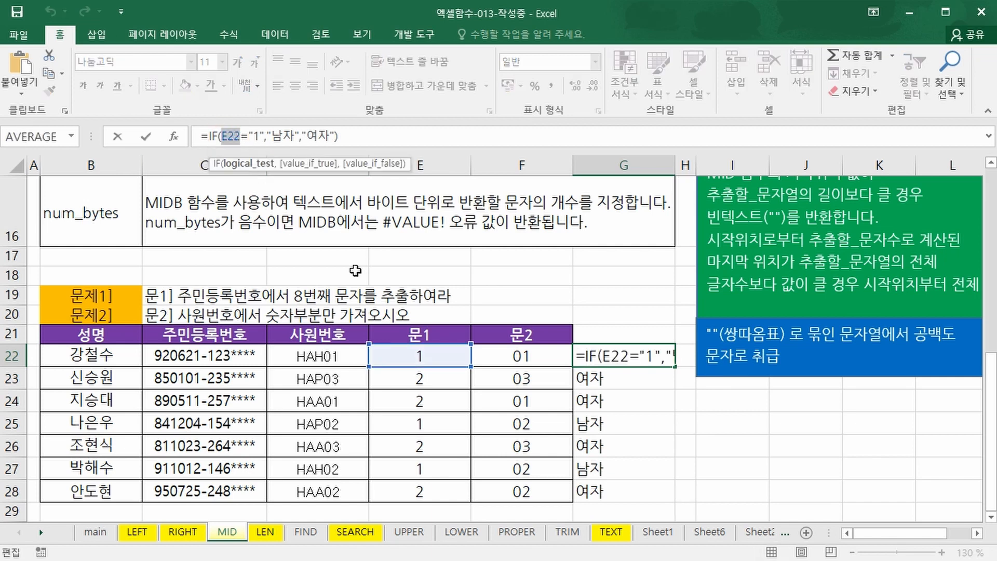
pyautogui.hotkey('ctrl', 'v')
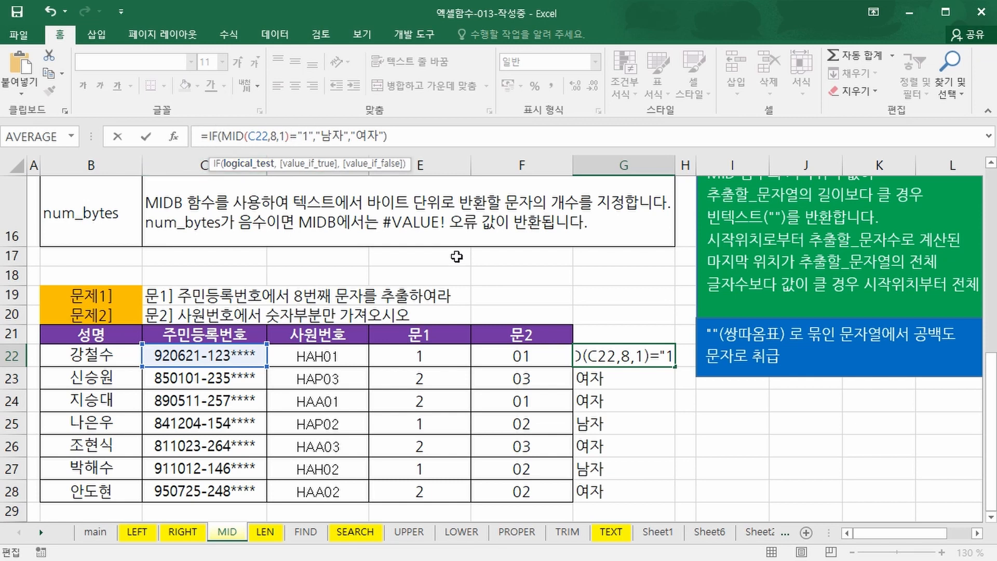
pyautogui.click(656, 374)
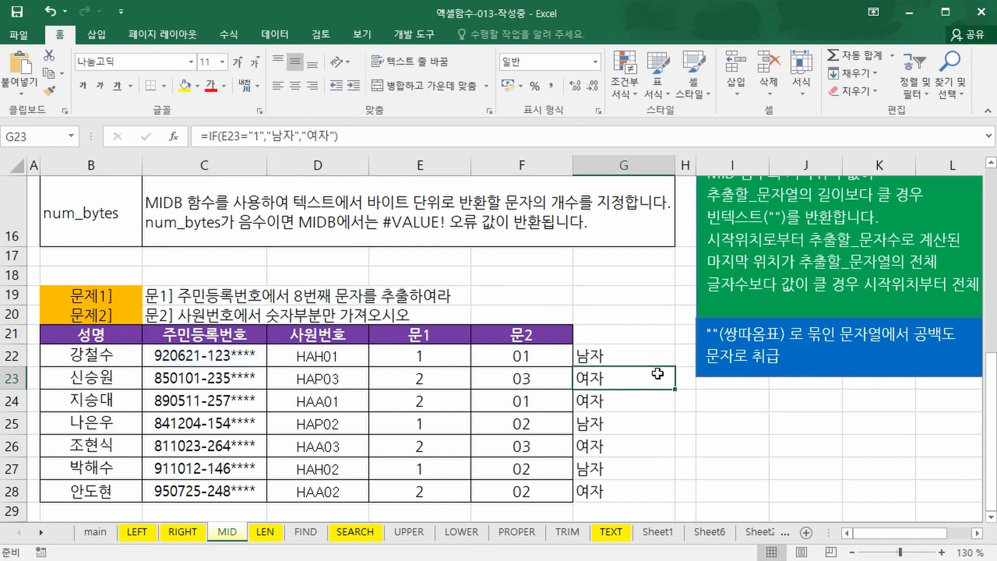
pyautogui.click(639, 353)
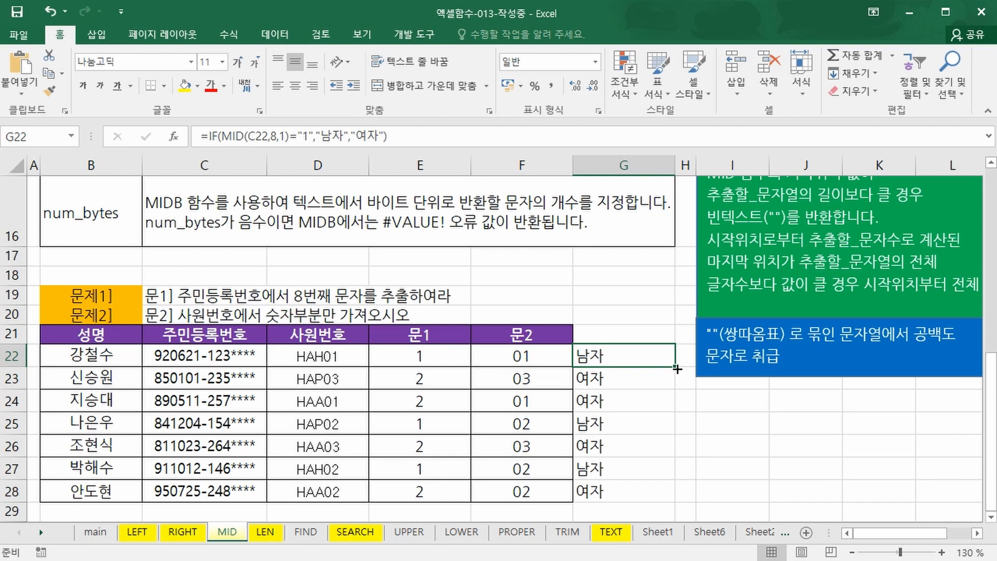
pyautogui.moveTo(677, 369); pyautogui.dragTo(680, 503)
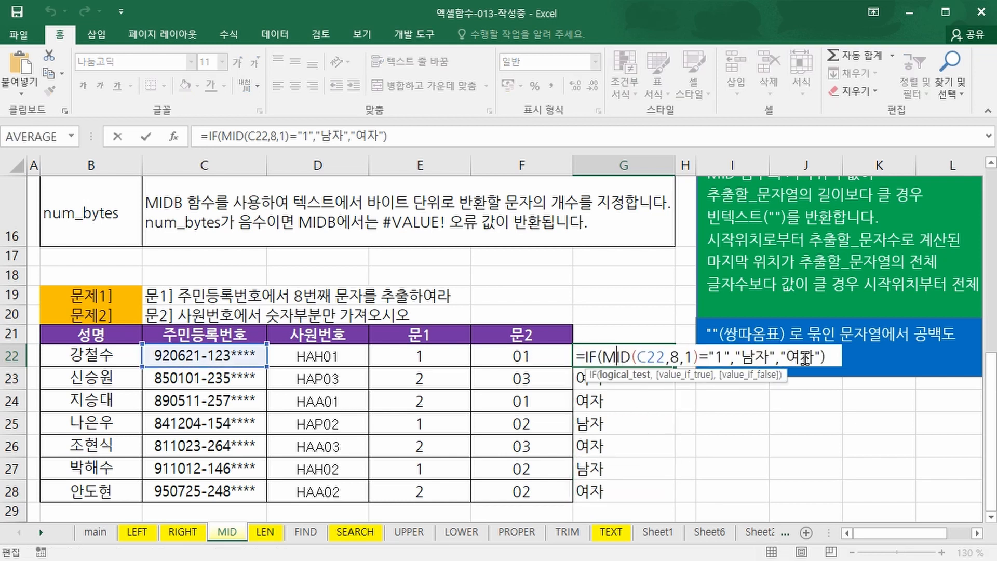